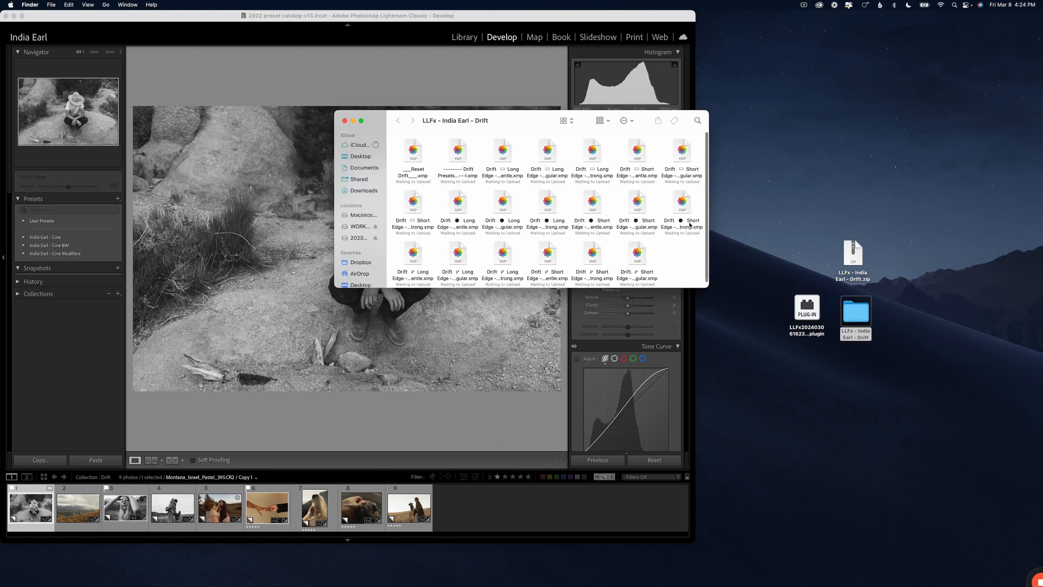
- Close the preset folder window and create a desktop folder named DONT DELETE
click(344, 121)
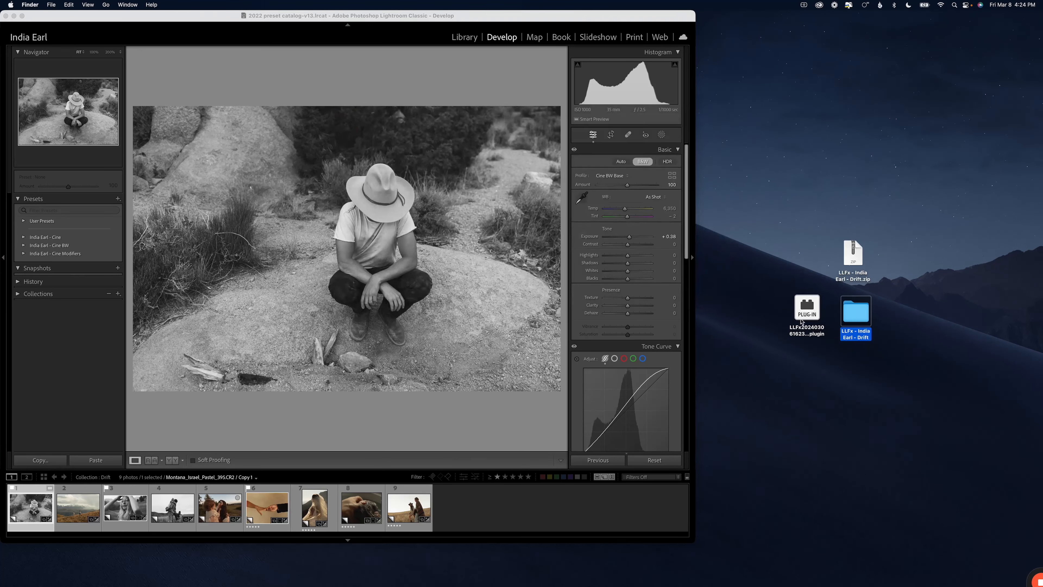
click(803, 339)
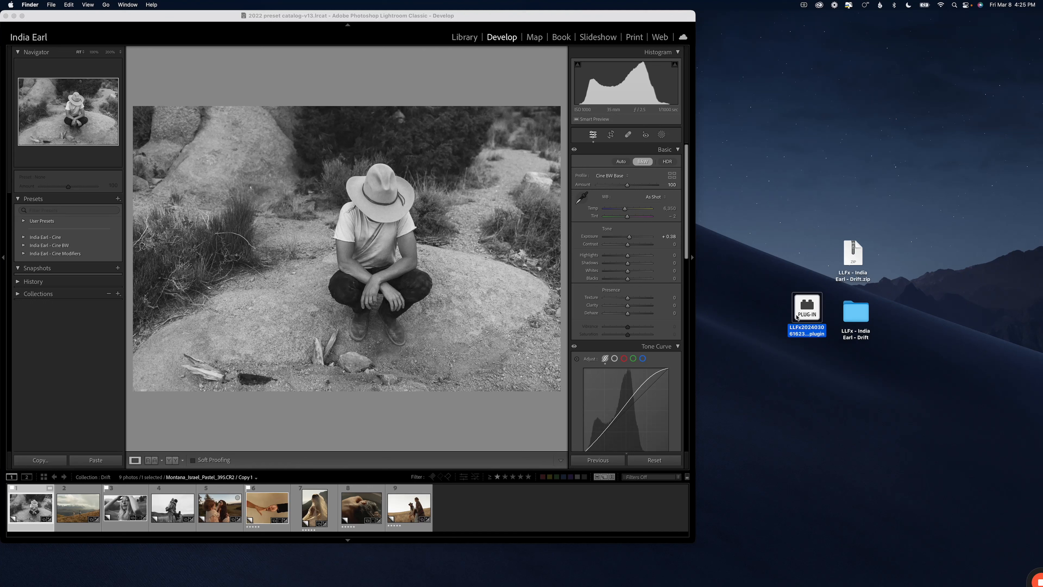
right_click(931, 188)
click(945, 195)
text(D)
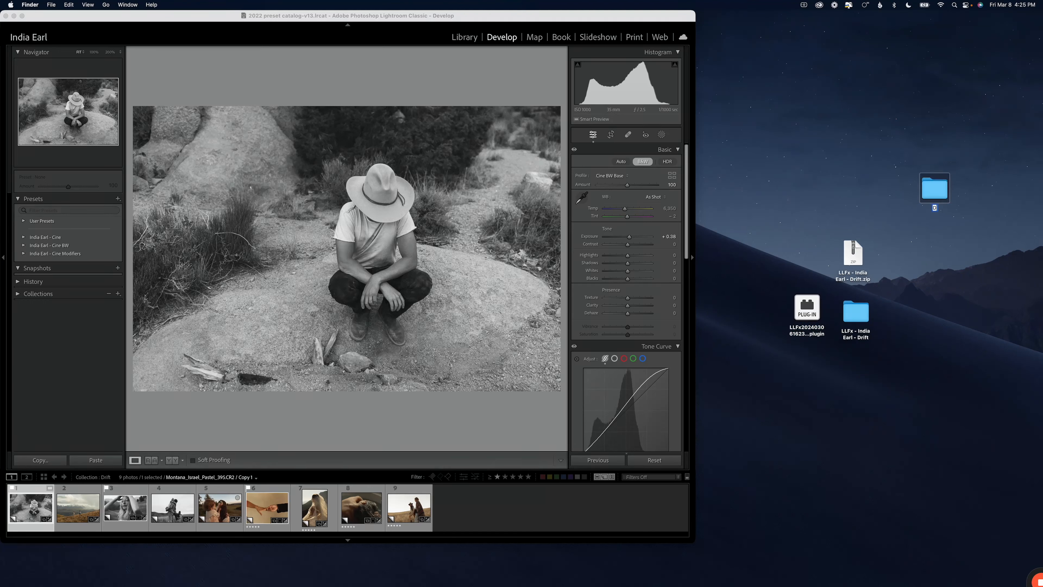
text(ONT DELETE)
key(Return)
- Move the LLFx plug-in file into the DONT DELETE folder and place that folder beside the Drift preset folder
click(807, 307)
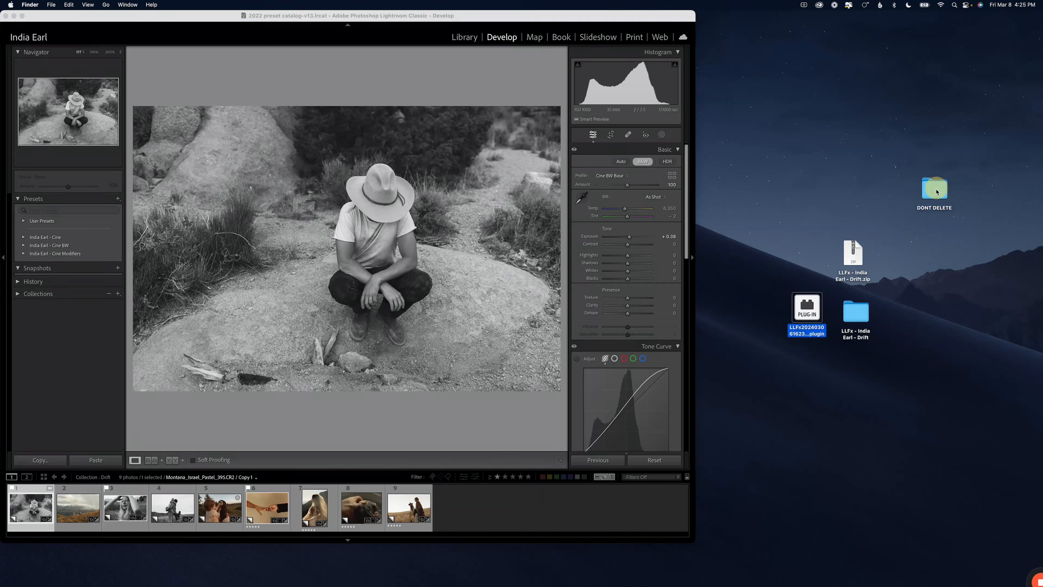
drag(935, 201, 932, 306)
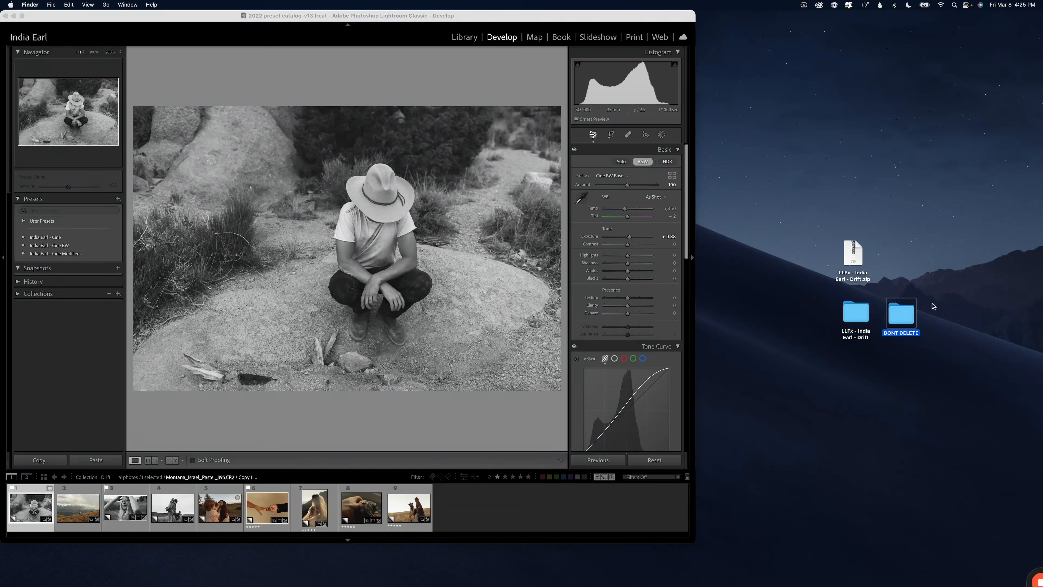
click(933, 306)
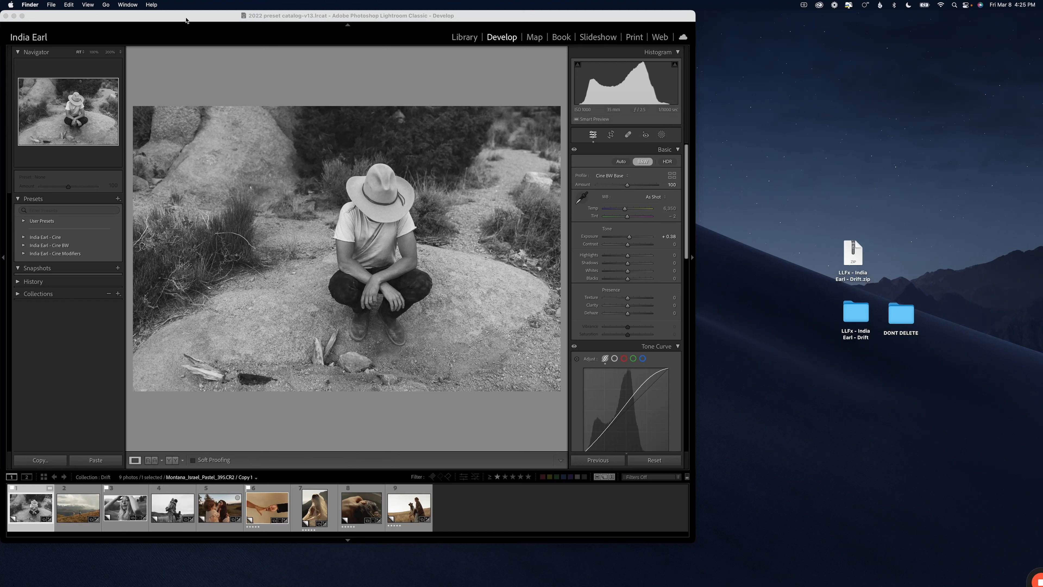
- In Lightroom Classic, import all presets from the desktop's LLFx Drift folder and expand the imported preset group
click(185, 27)
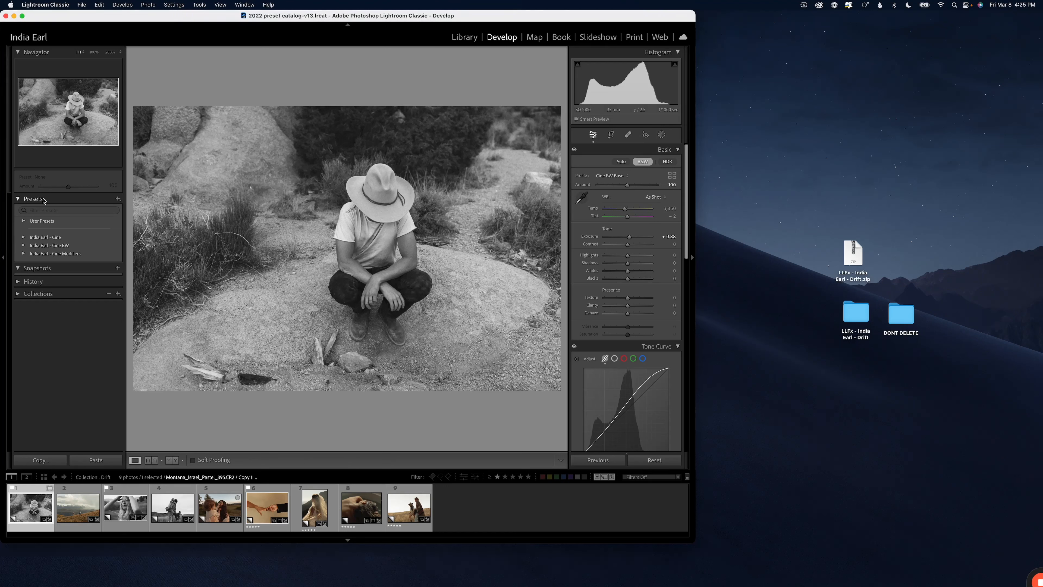
click(118, 198)
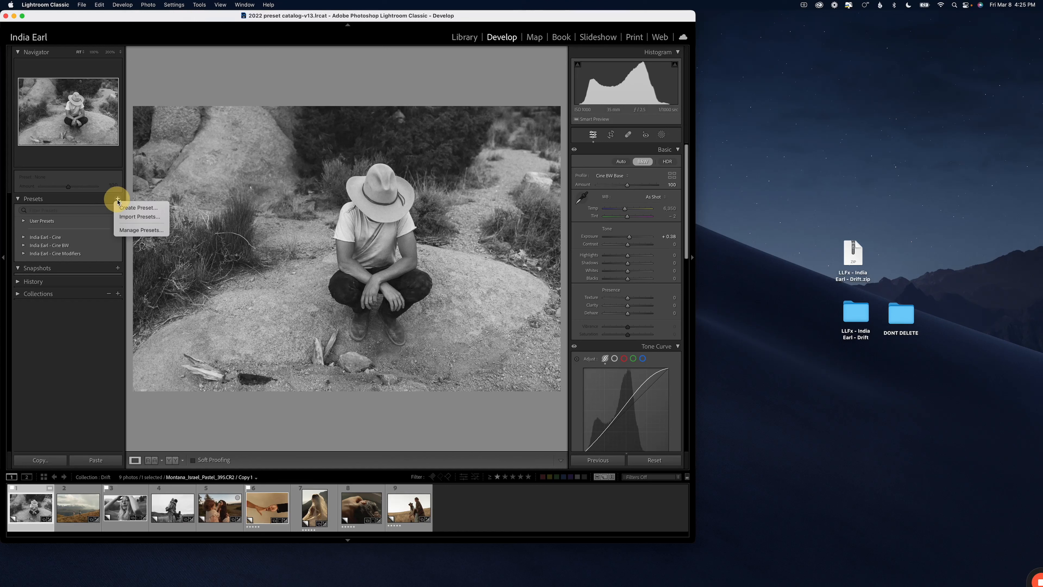
click(125, 216)
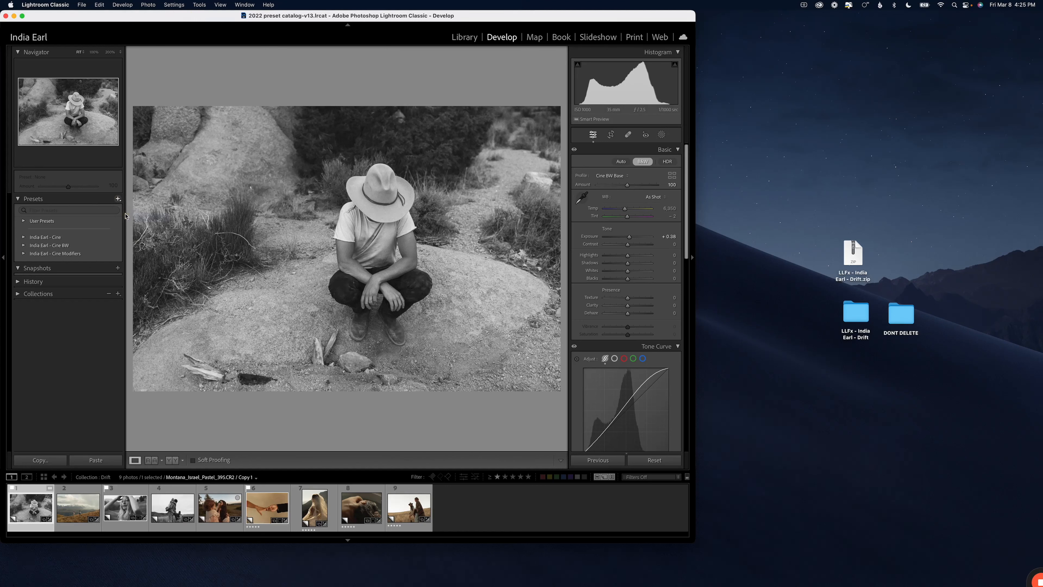
click(368, 98)
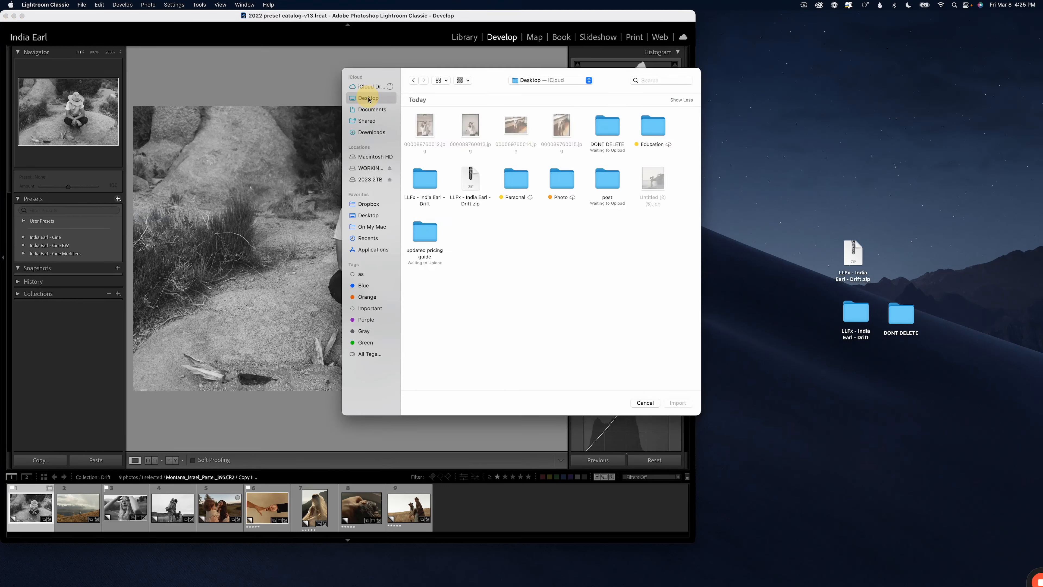
double_click(422, 181)
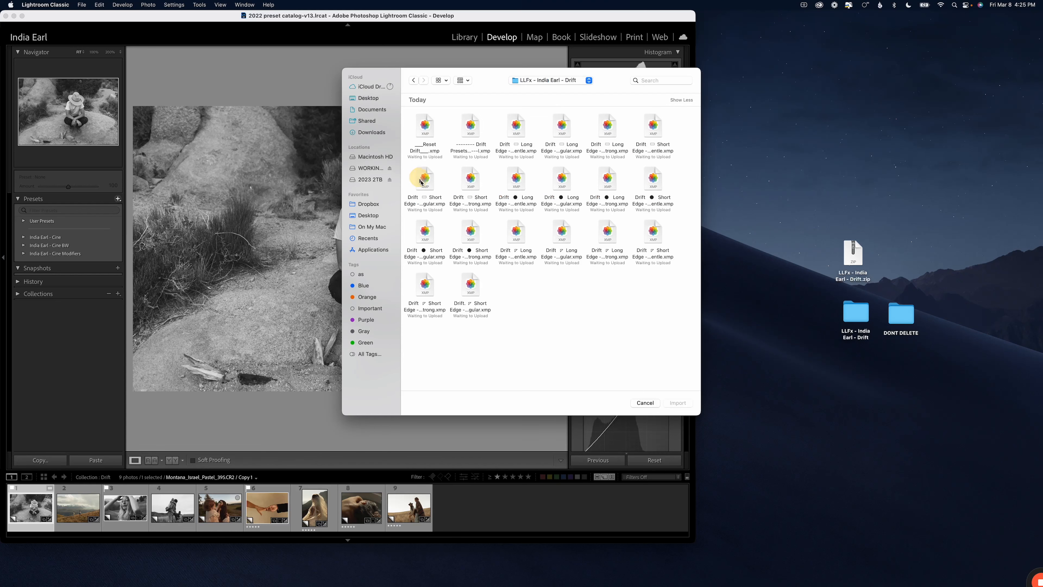
drag(655, 332, 413, 98)
key(Return)
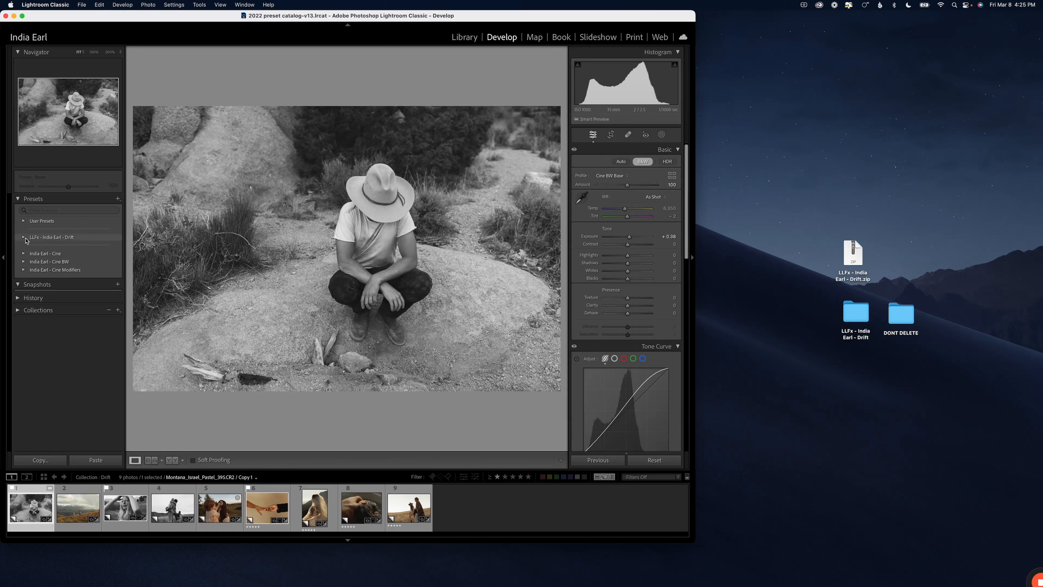
click(24, 237)
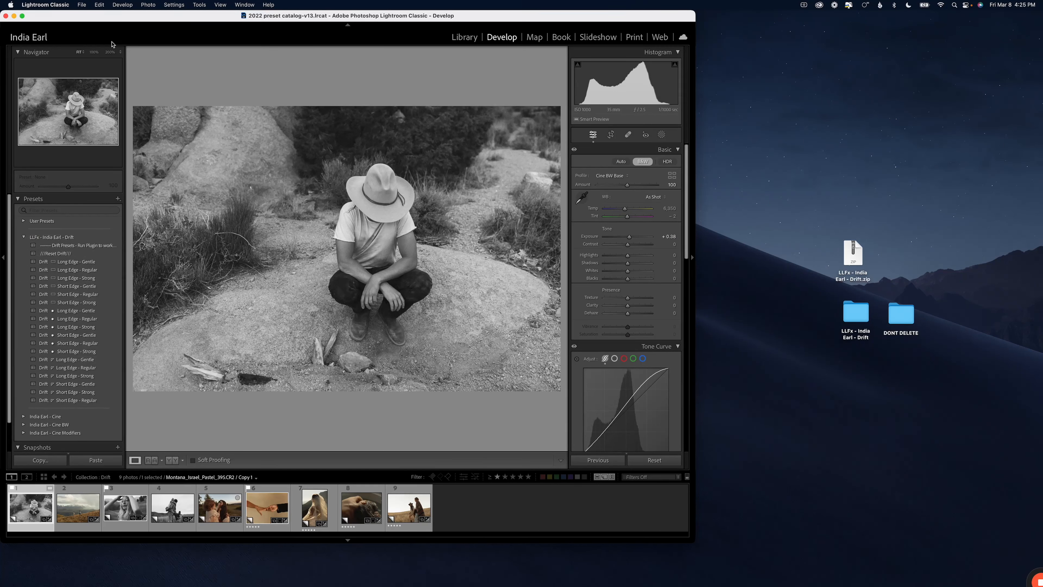
- Add LLFx20240306162308.lrplugin from the DONT DELETE folder through the Plug-in Manager and review its status and settings
click(82, 5)
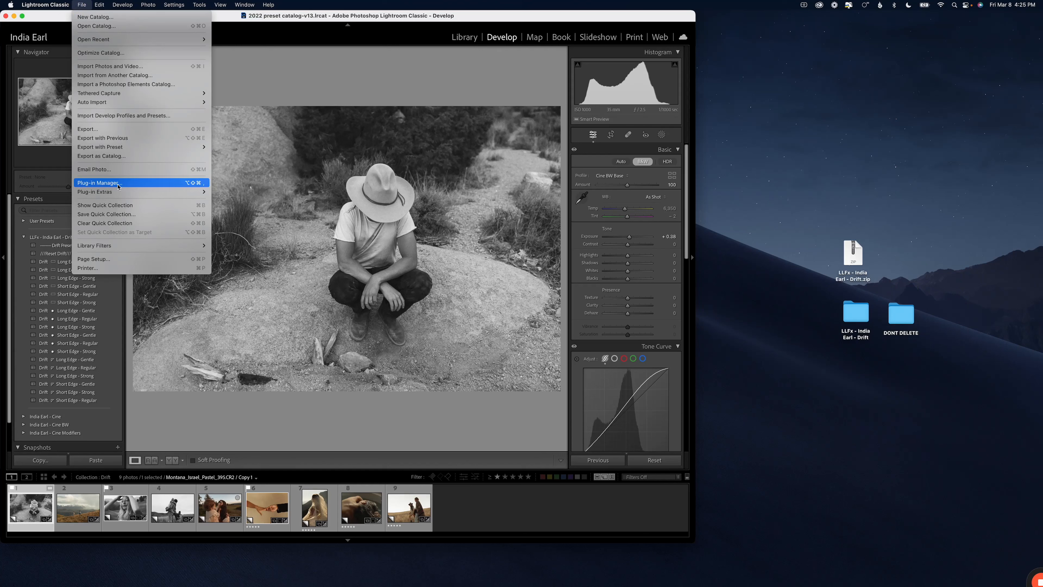
click(118, 185)
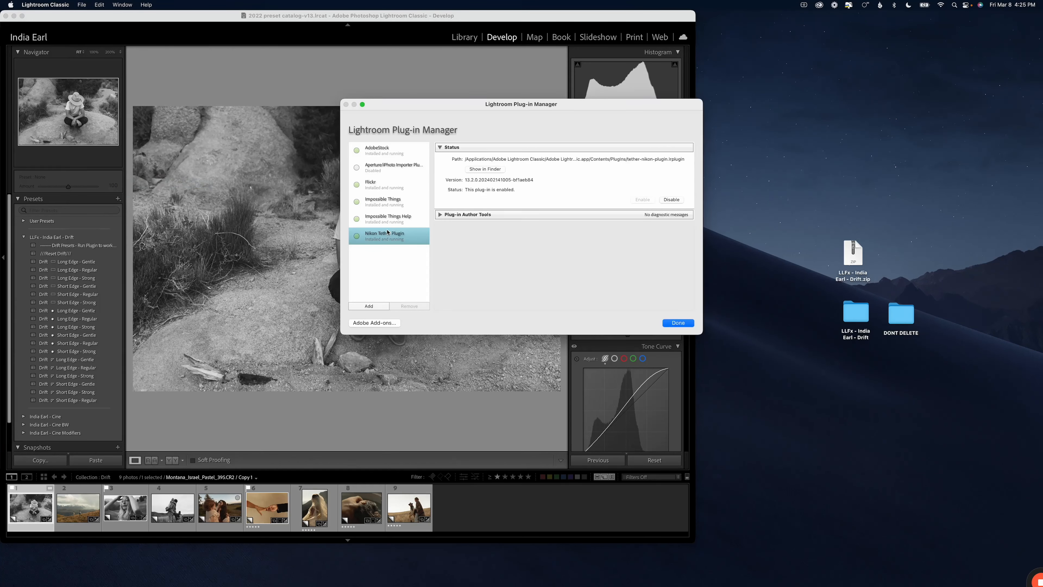
click(374, 307)
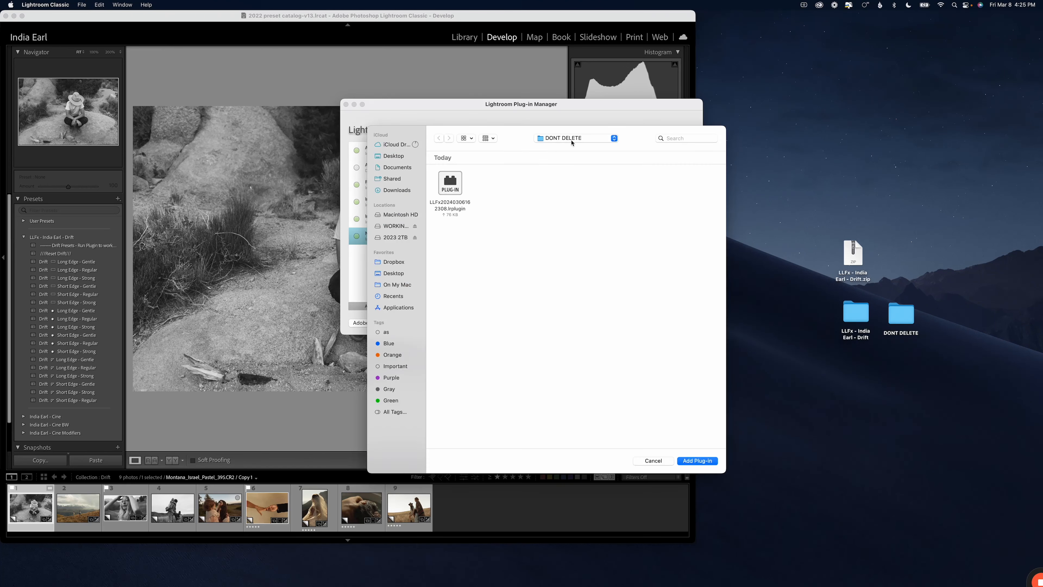
click(451, 187)
click(715, 459)
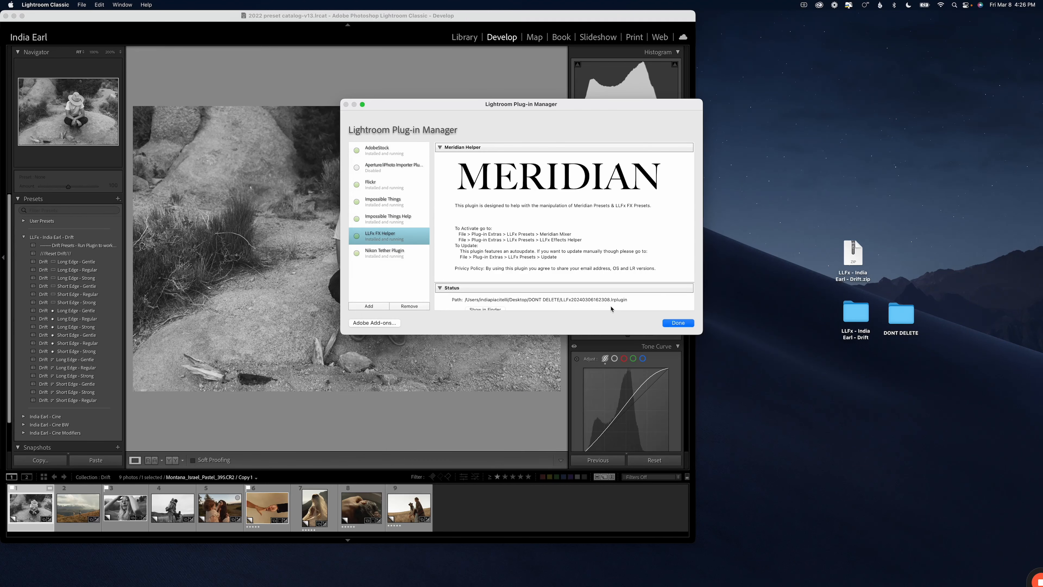
scroll(607, 292, down, 4)
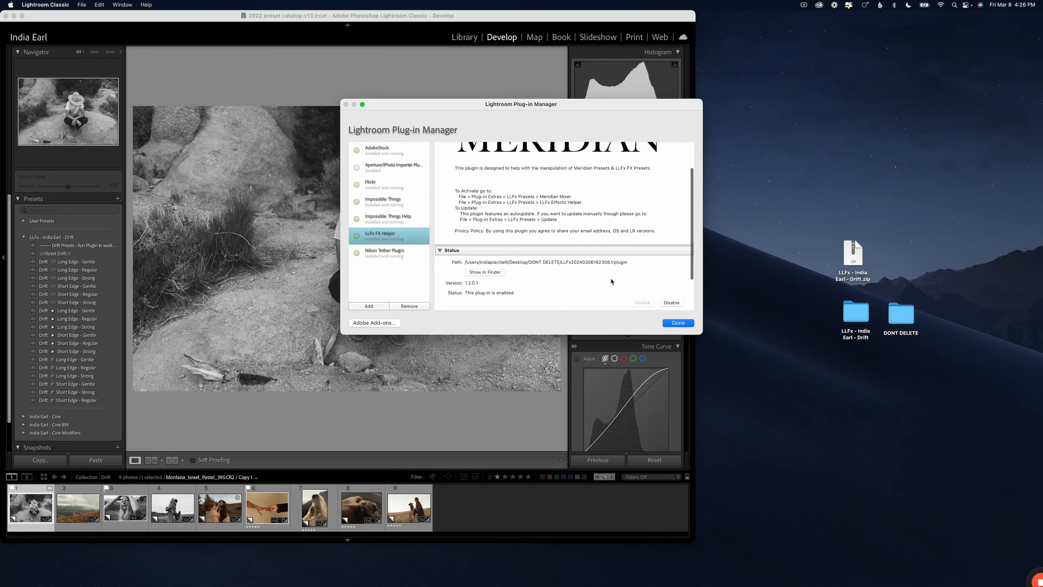
scroll(611, 279, down, 2)
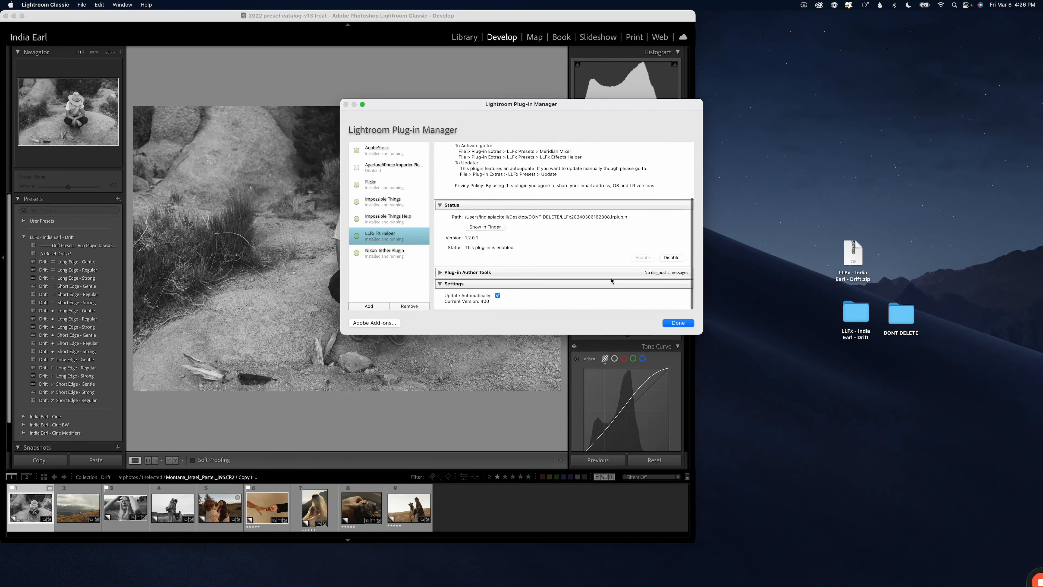
click(677, 322)
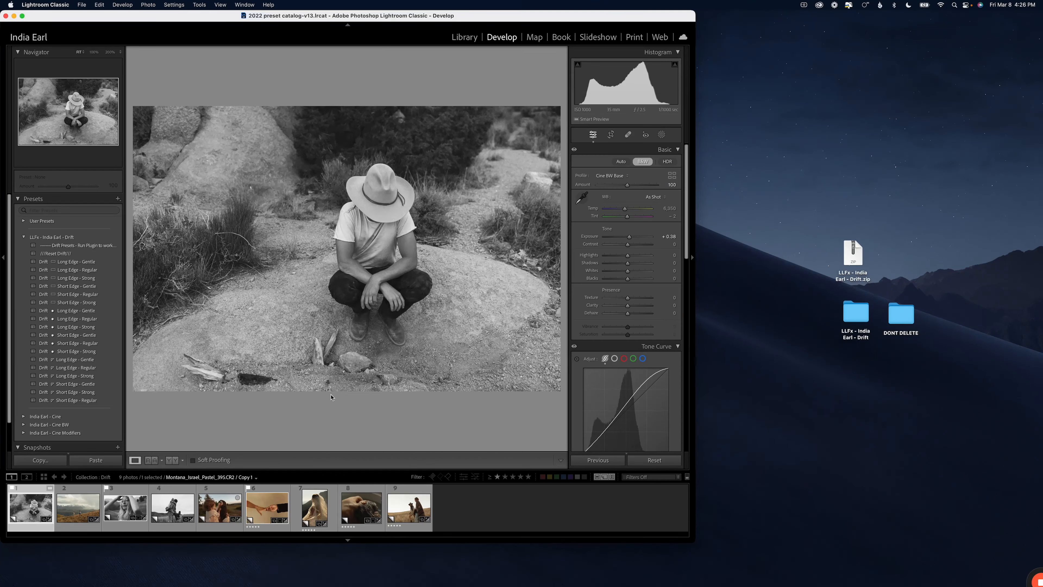
- Quit and relaunch Lightroom Classic, and make its window full screen
key(super+q)
click(596, 188)
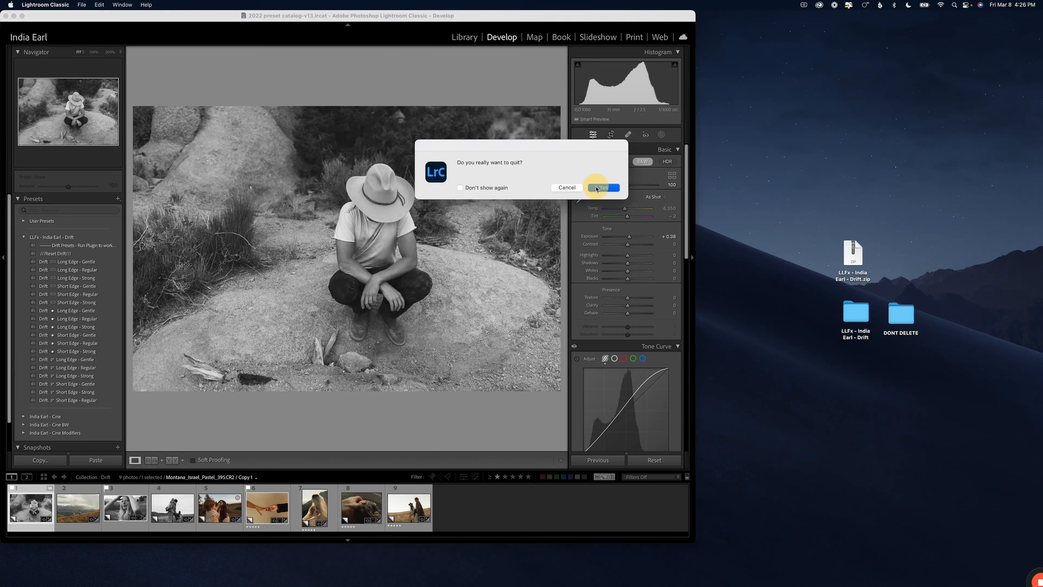
click(565, 214)
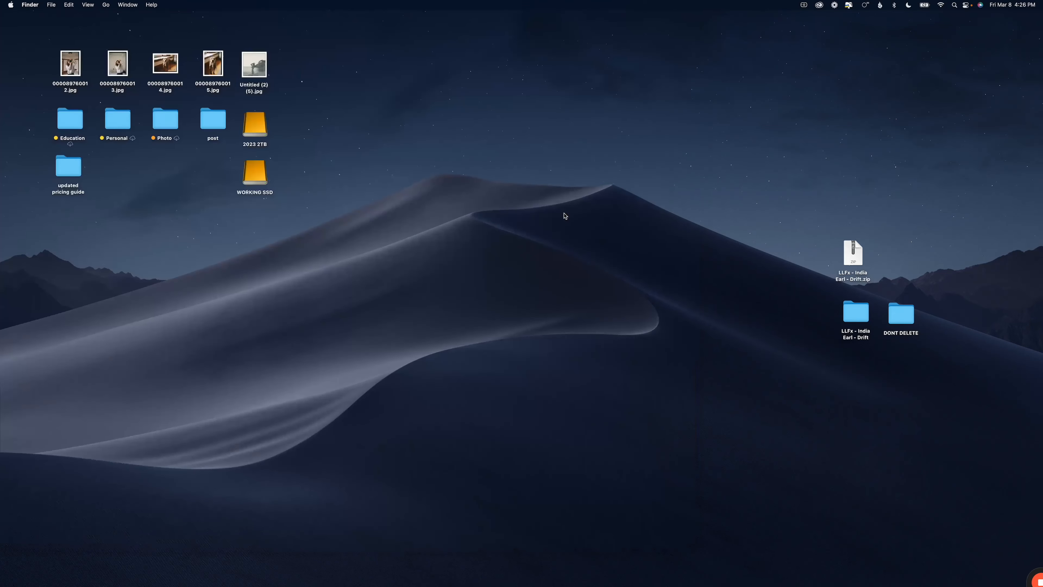
mouse_move(460, 584)
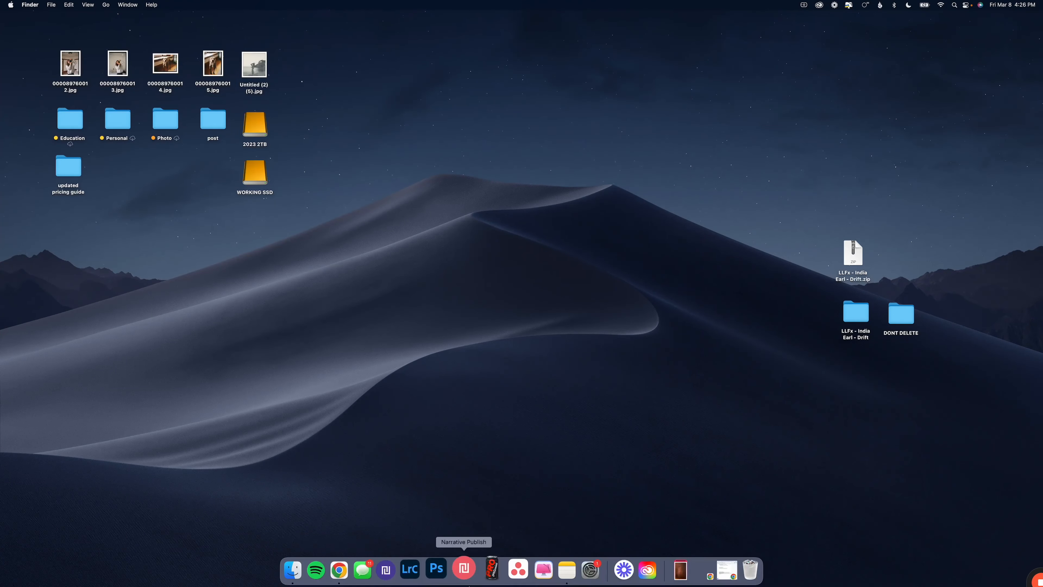
click(418, 583)
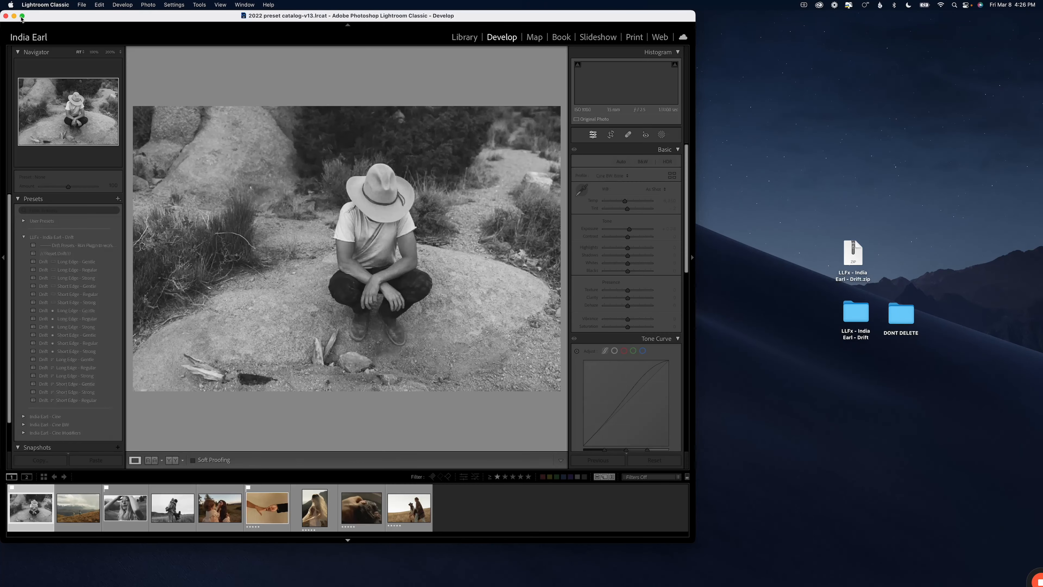
click(23, 15)
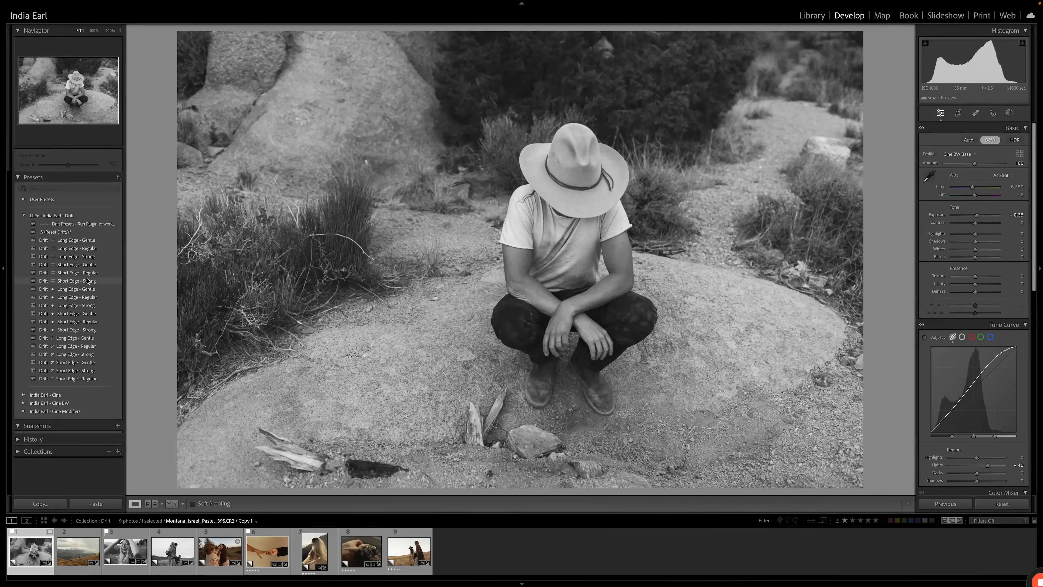
- Try the rectangle-marked Drift Long Edge - Gentle preset on the photo and undo it
click(86, 242)
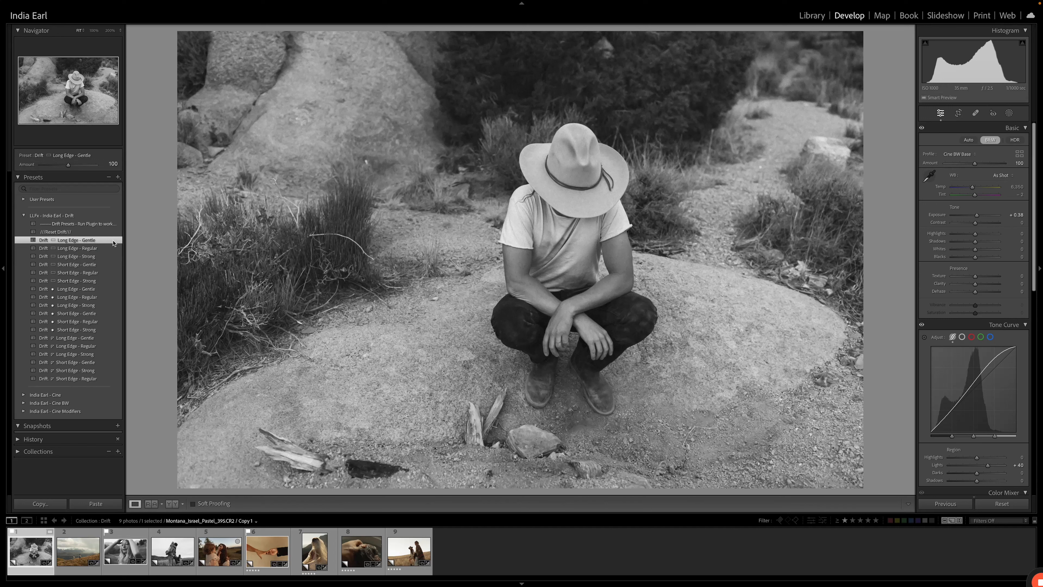
key(ctrl+z)
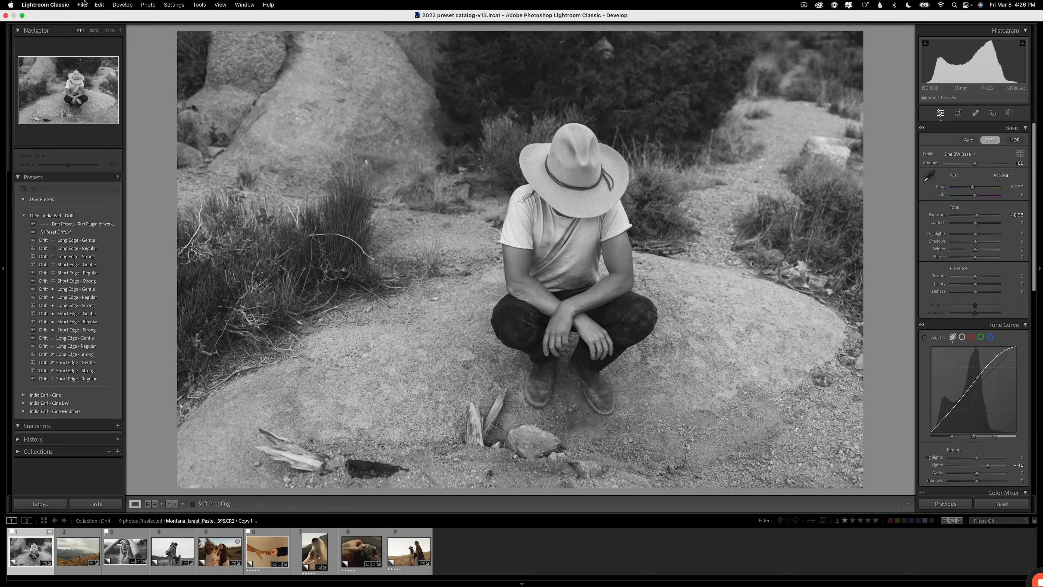
- Run the LLFx FX Helper plug-in, toggle its magic off and on, and minimize the helper window
click(83, 5)
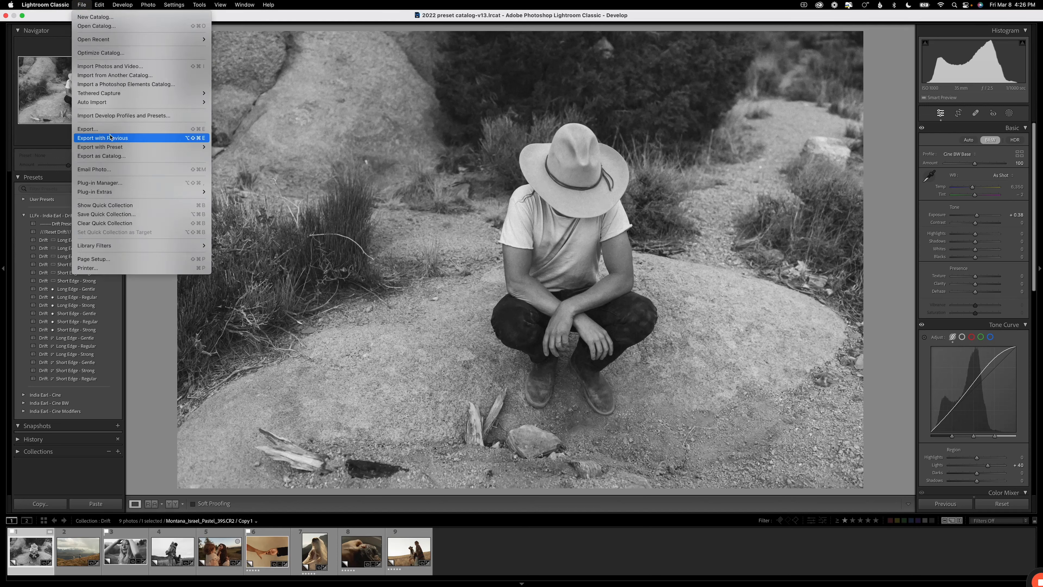
mouse_move(115, 192)
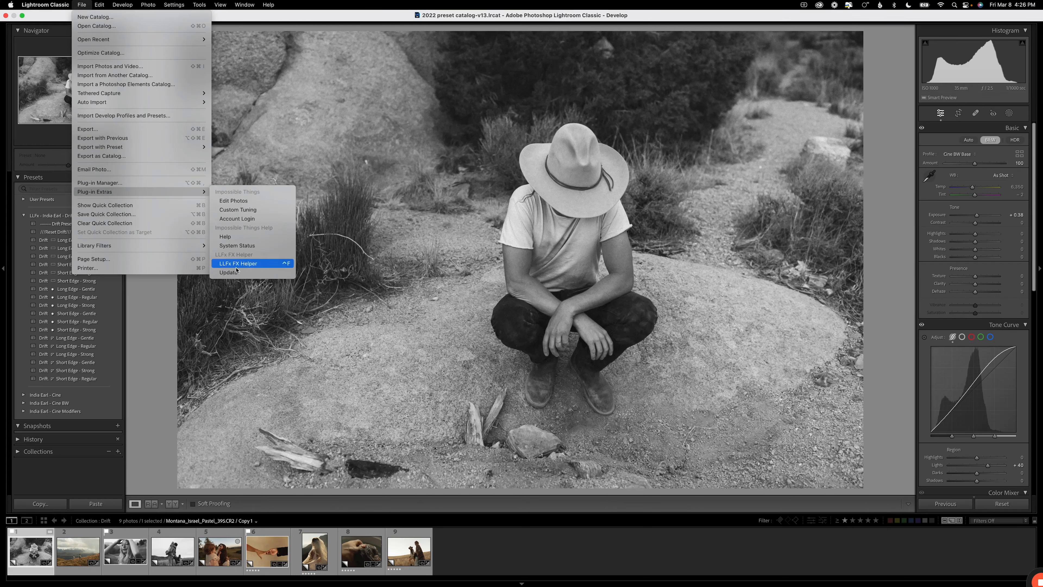
click(254, 267)
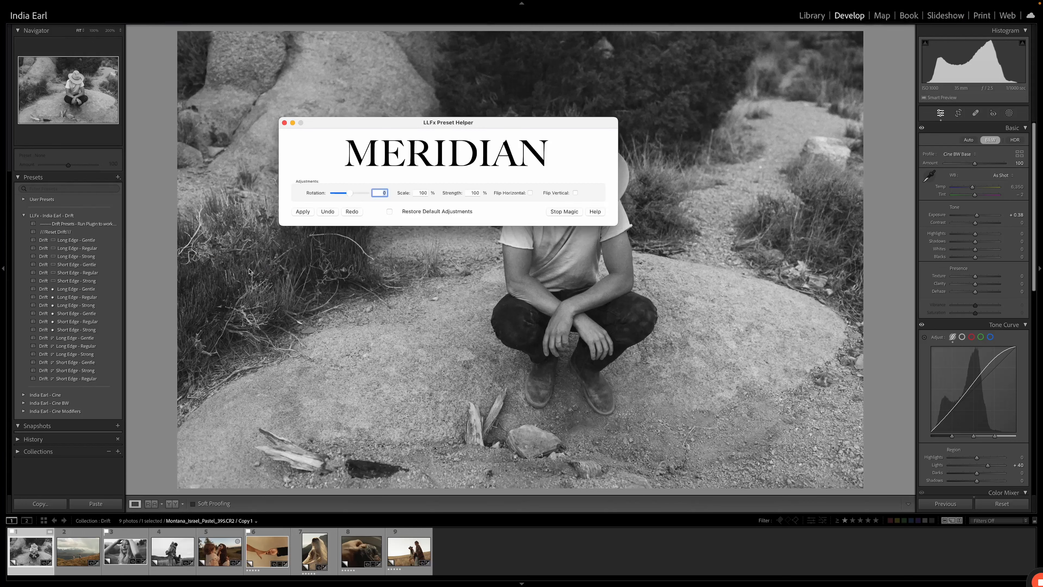
drag(343, 126, 481, 150)
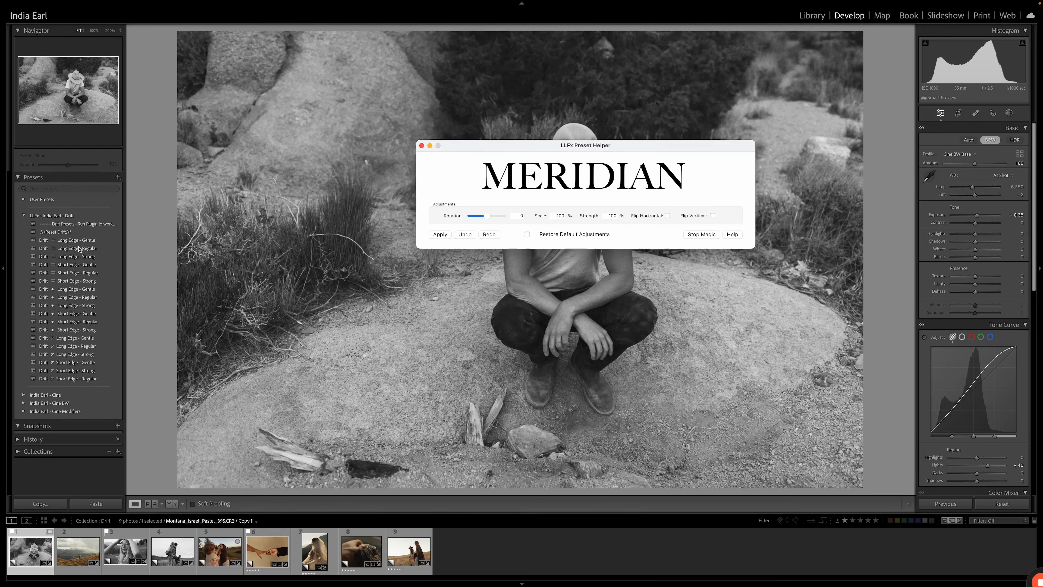
click(697, 235)
click(696, 234)
click(430, 146)
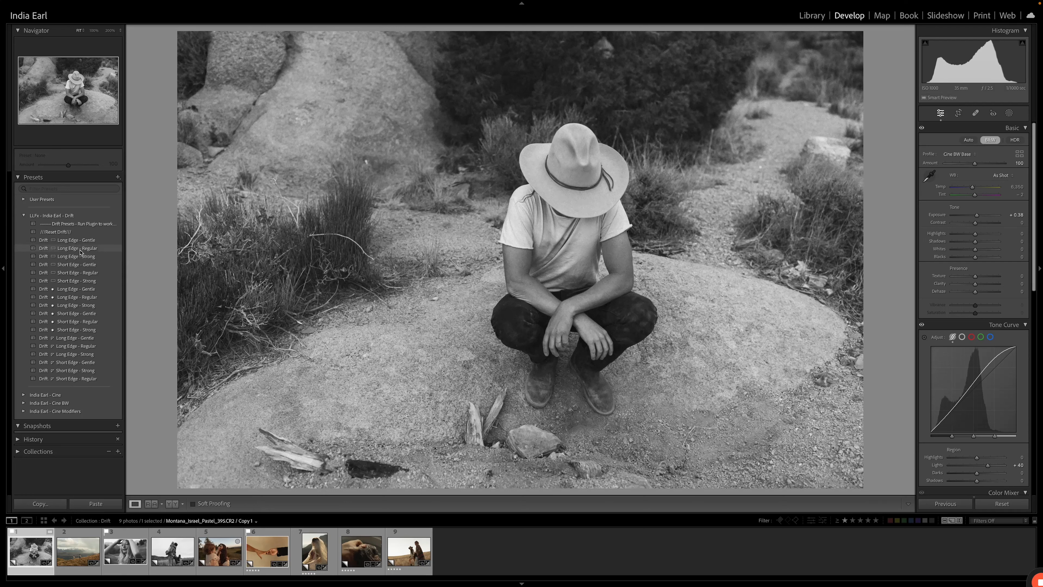
- Apply the rectangle-marked Drift Long Edge - Regular preset to the photo and clear it with the Reset Drift preset
click(80, 248)
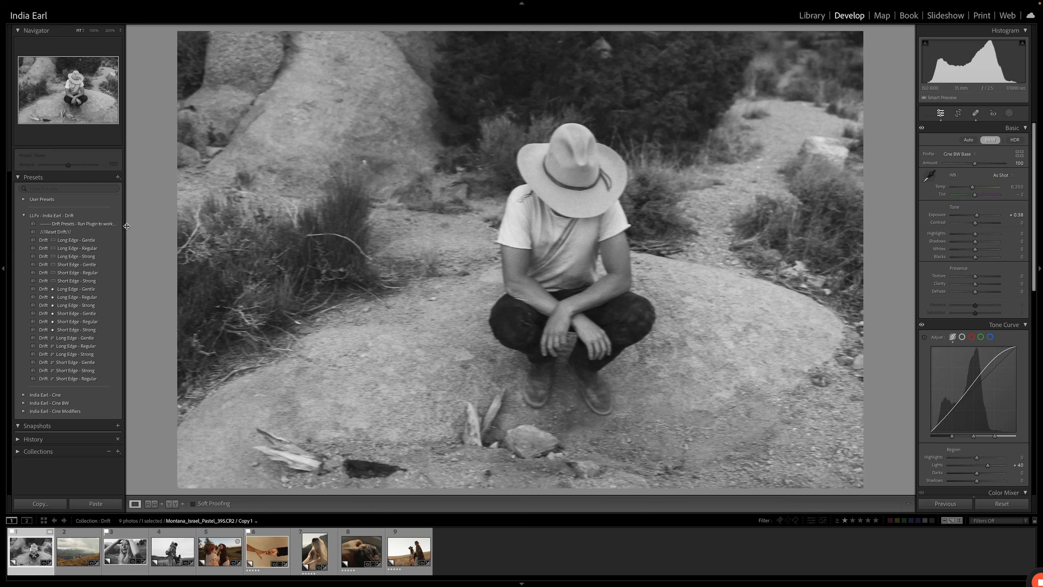
click(86, 233)
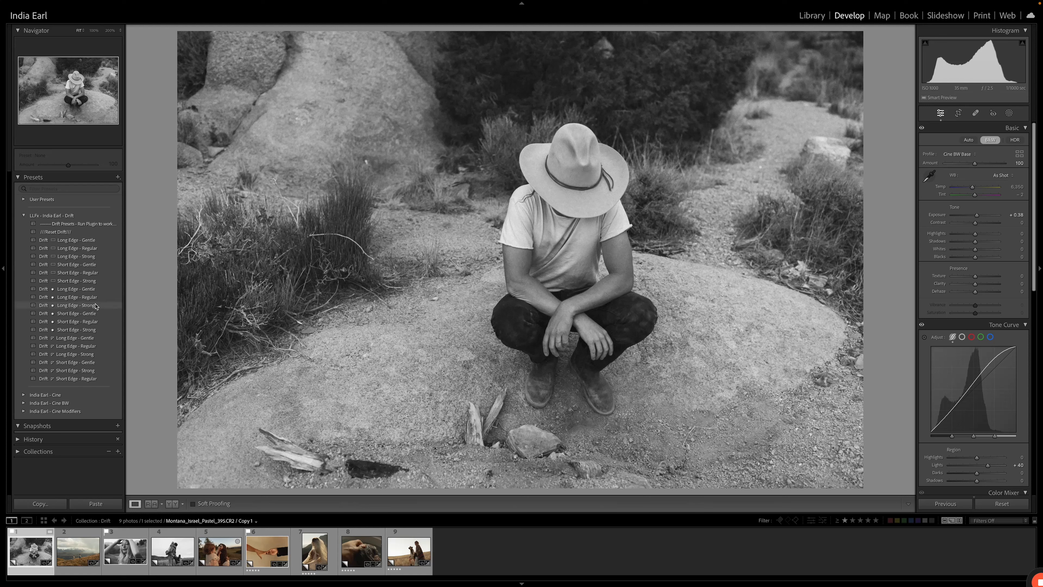
- Apply the circle-marked Drift Long Edge - Regular preset to the photo
click(78, 297)
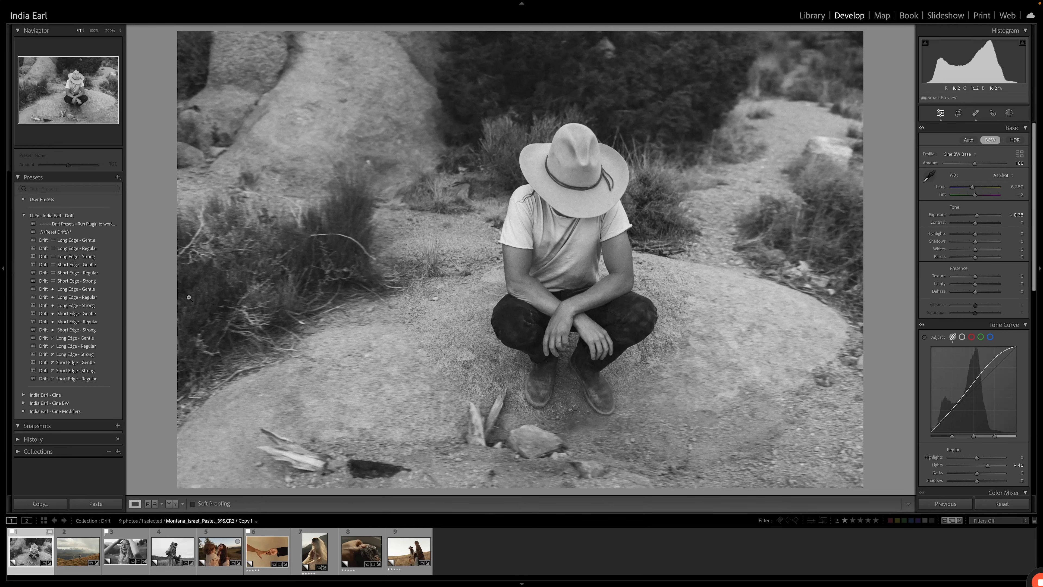
- Clear the photo's Drift effect, try the slash-marked Drift Long Edge - Regular preset, and clear it with the Reset Drift preset
click(66, 232)
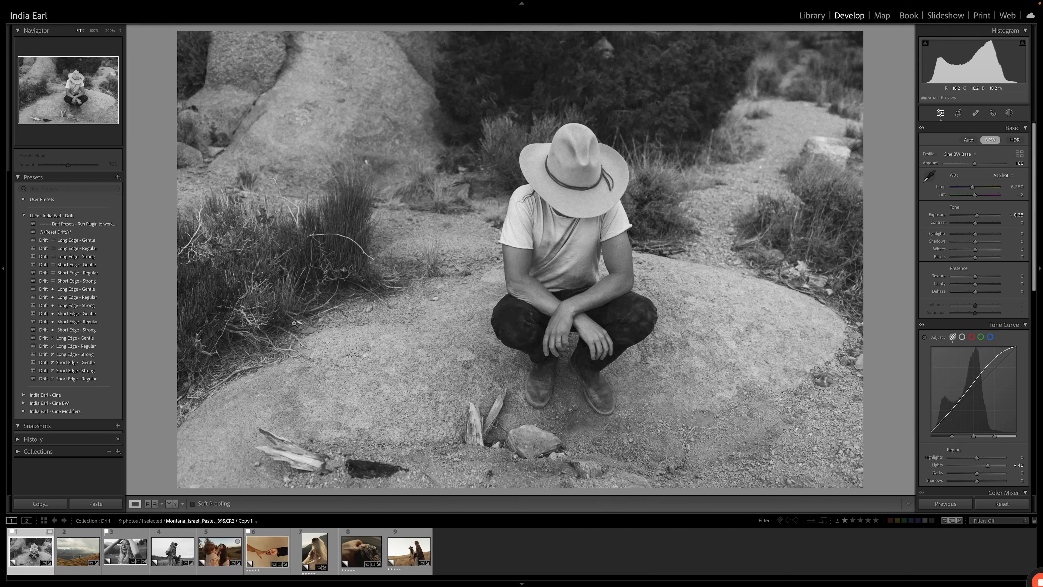
click(83, 348)
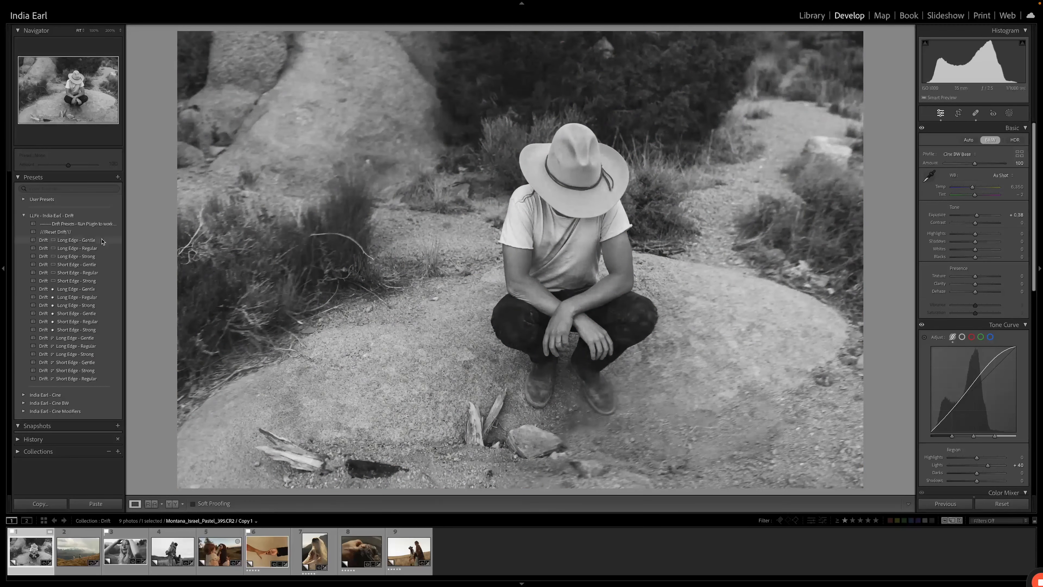
click(82, 232)
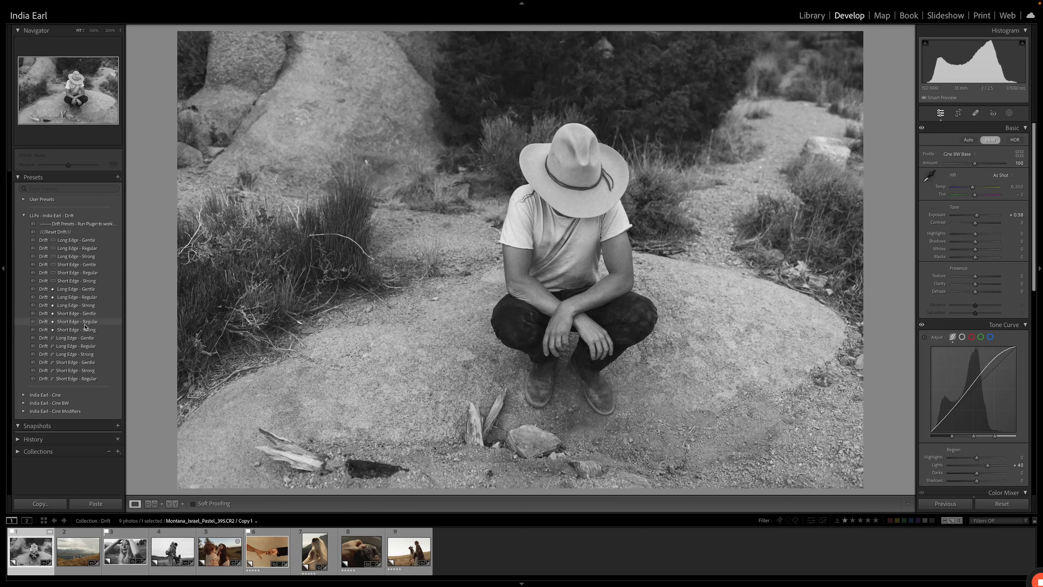
- Apply the circle-marked Drift Short Edge - Strong preset to the hat portrait, then apply Reset Drift for comparison and undo the reset
click(76, 330)
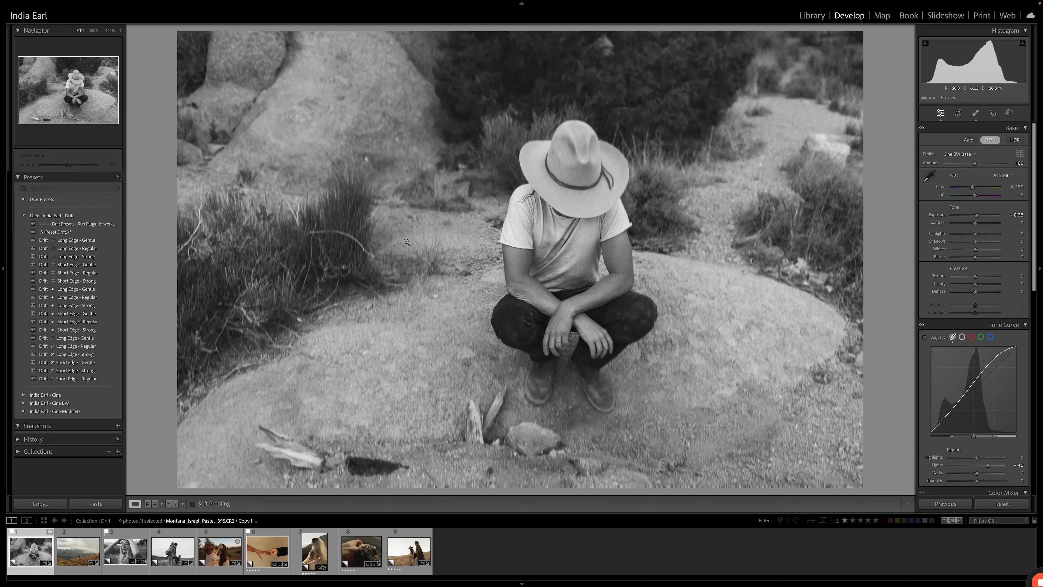
click(87, 233)
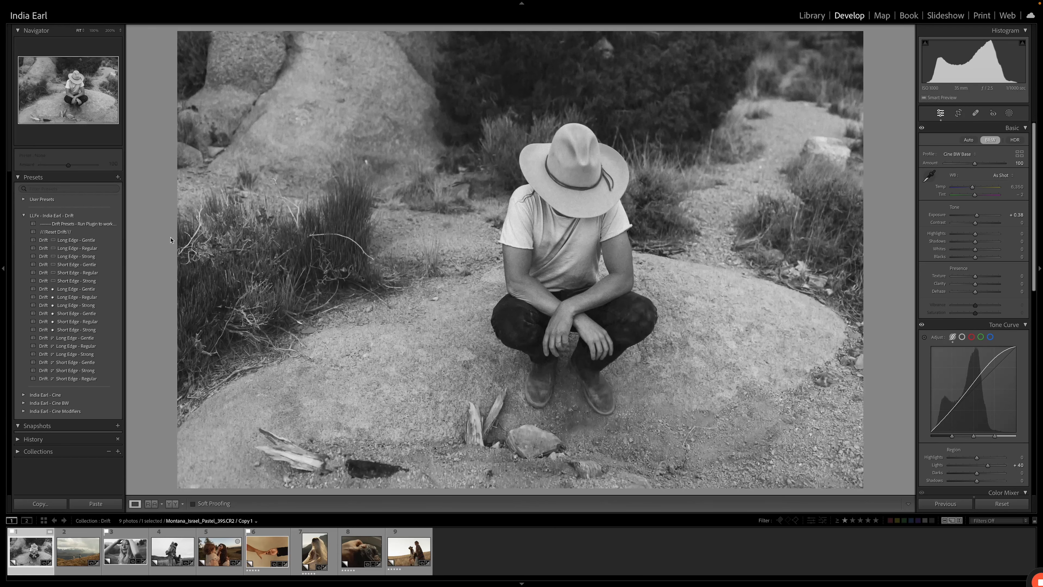
key(ctrl+z)
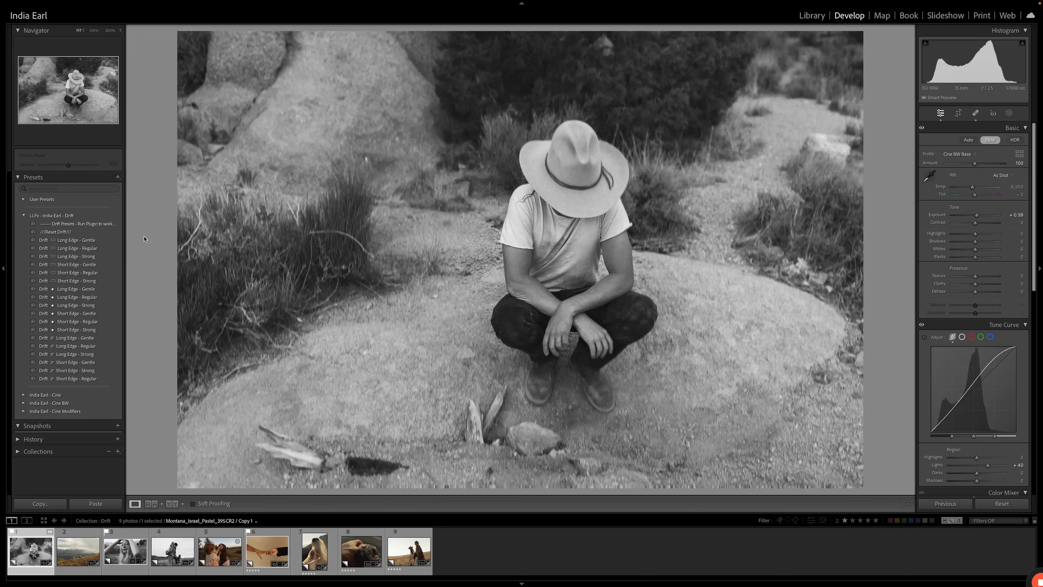
- Clear the Drift effect from the mountain landscape photo with the Reset Drift preset
key(Right)
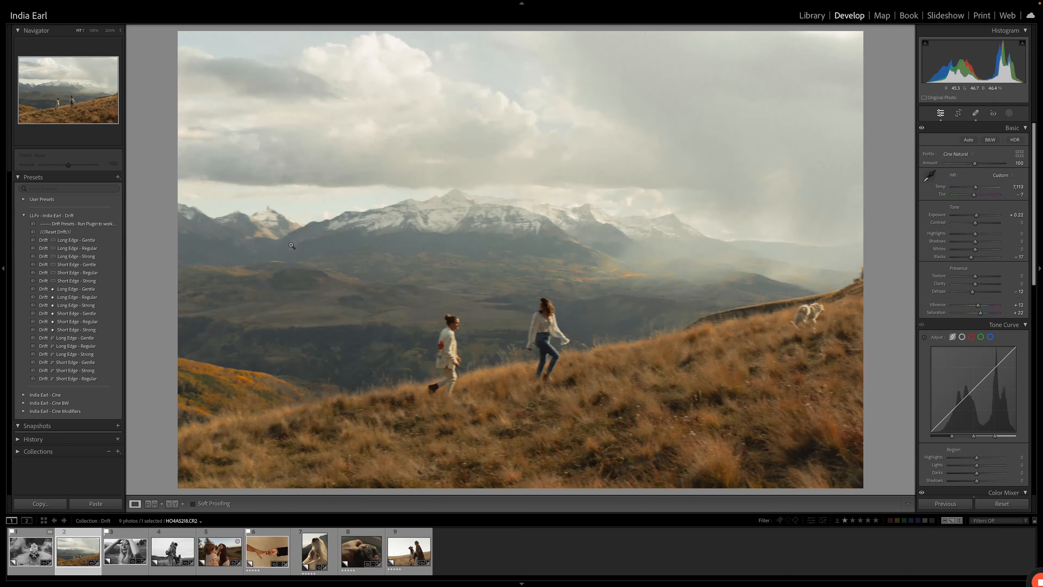
click(88, 233)
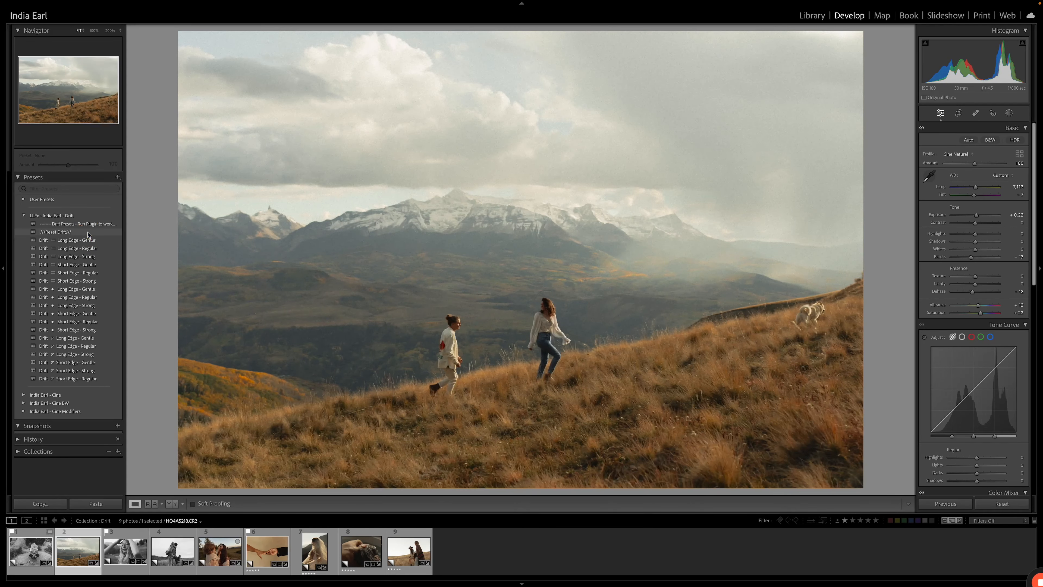
- Try the Reset Drift preset on the black-and-white portrait of the long-haired woman and undo it
key(Right)
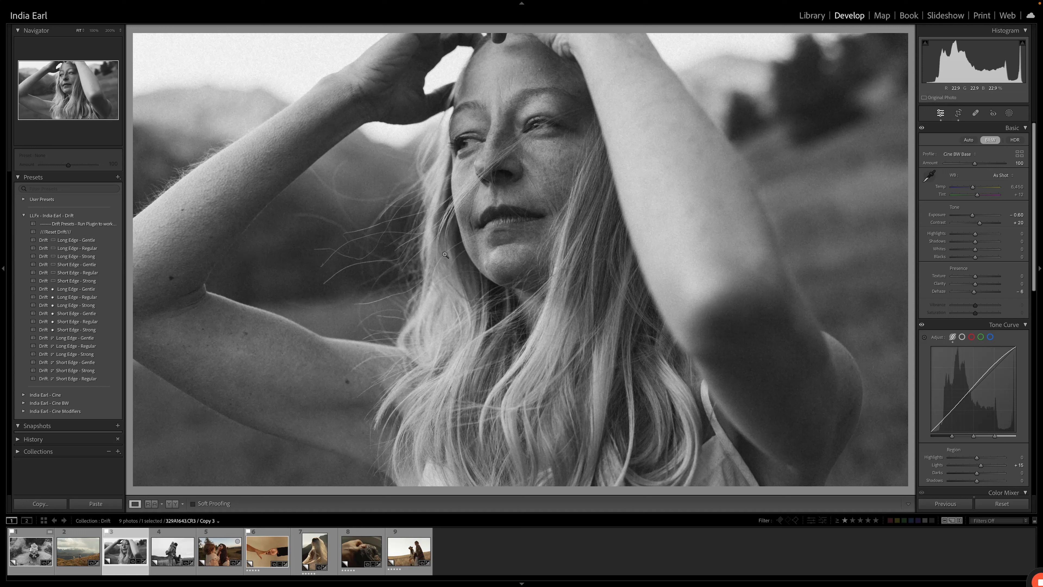
click(89, 240)
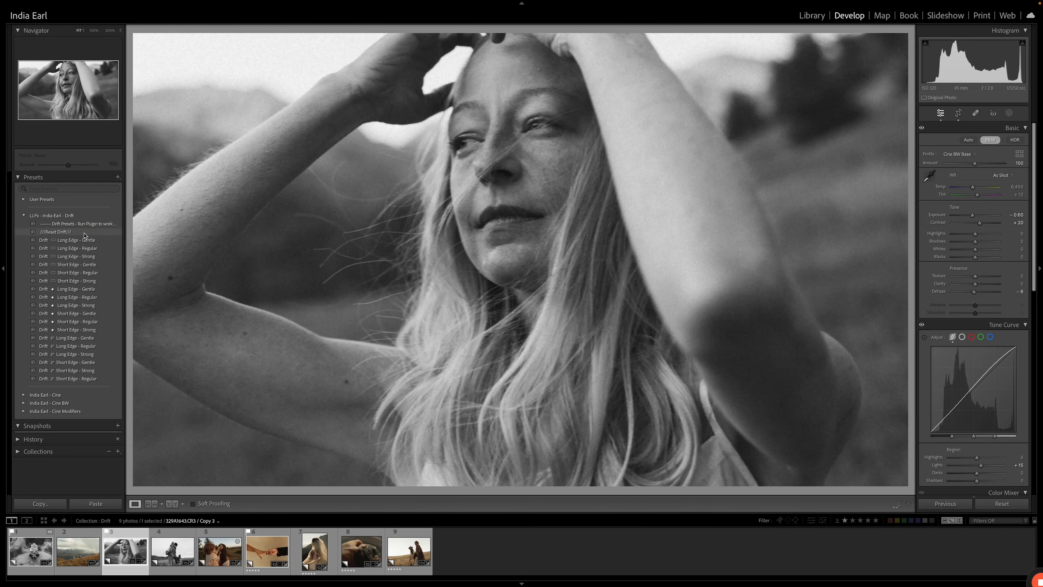
key(ctrl+z)
- Set the grain amount to 31 on the black-and-white photo of the embracing couple
key(Right)
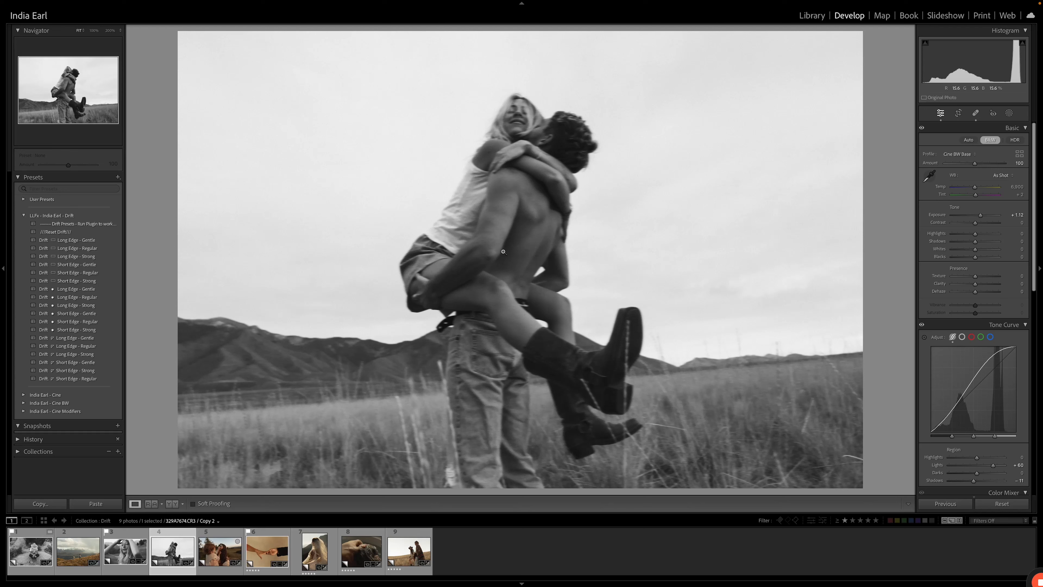
scroll(959, 296, down, 10)
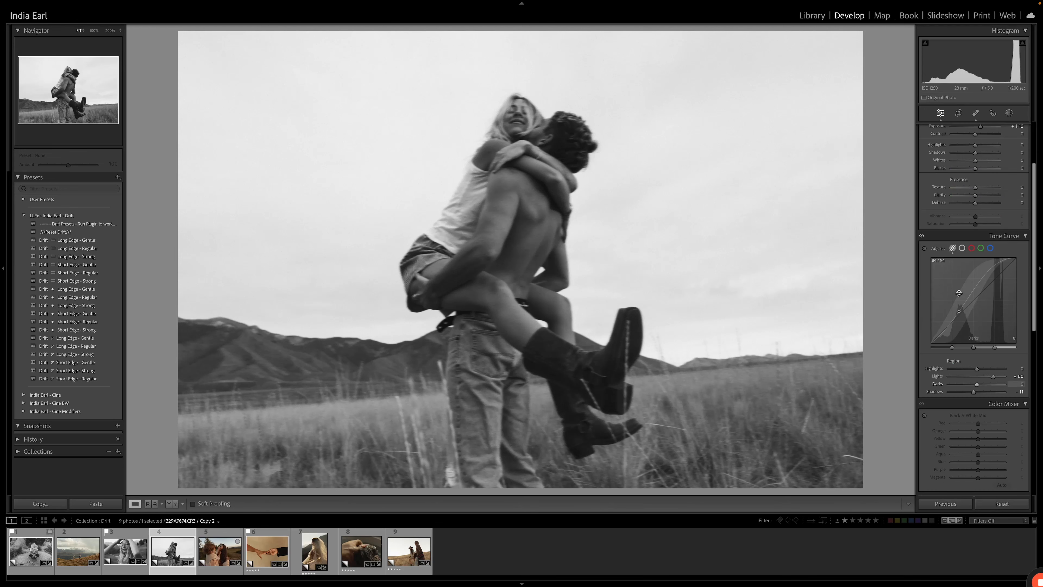
scroll(960, 296, up, 1)
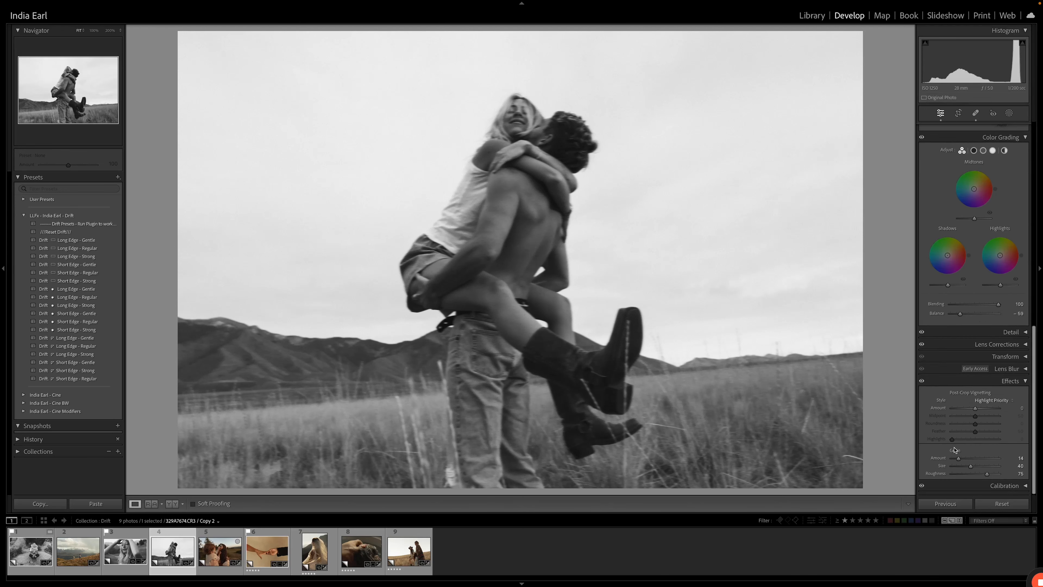
drag(959, 459, 963, 459)
drag(963, 459, 967, 460)
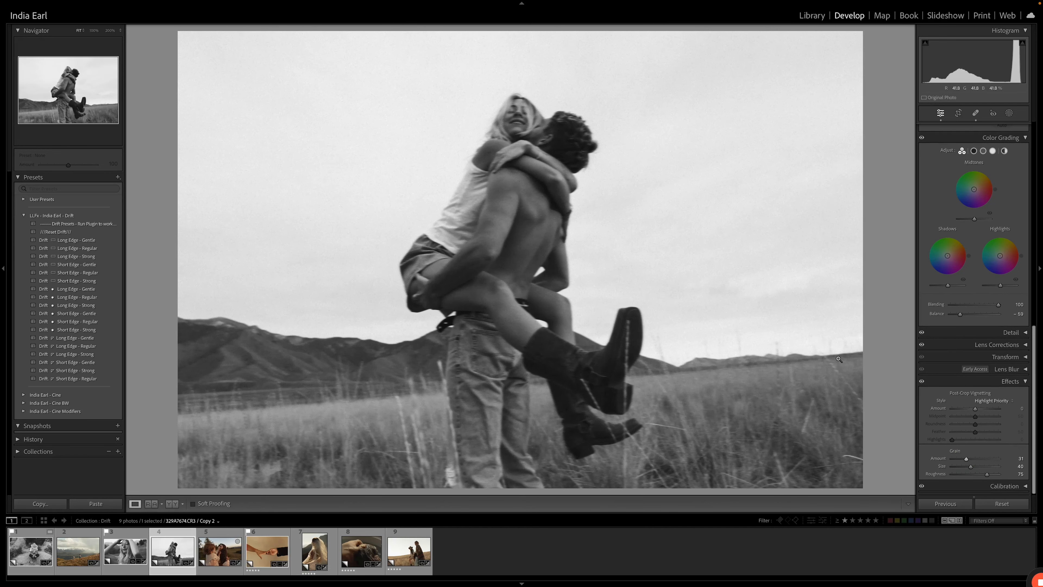
- Compare the before and after views of the embracing couple photo
key(backslash)
key(backslash)
key(backslash)
key(backslash)
key(backslash)
key(backslash)
- Try the circle-marked Drift Short Edge - Regular preset on the photo of the woman holding a child and undo it
key(Right)
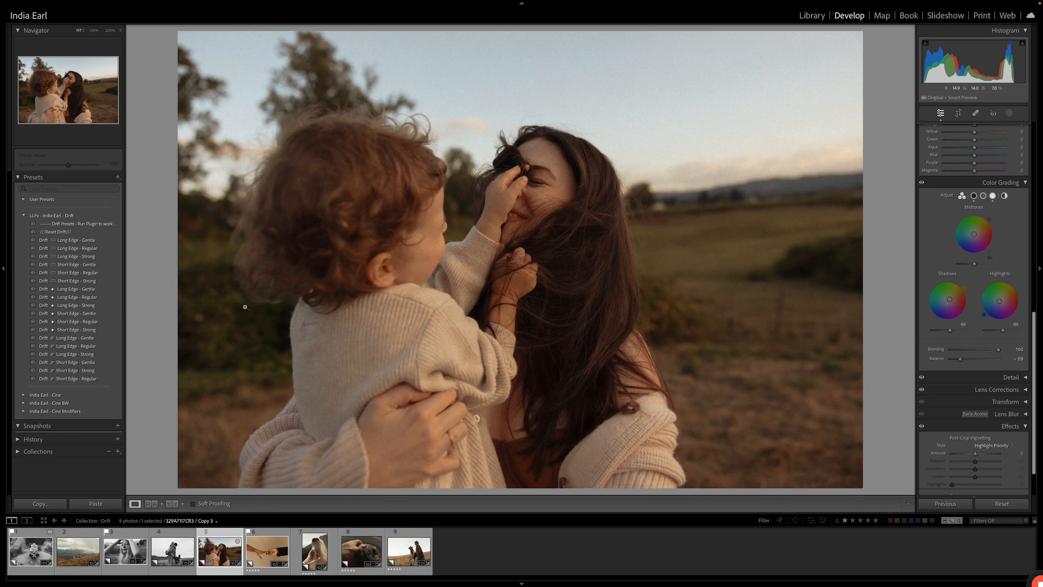
click(78, 321)
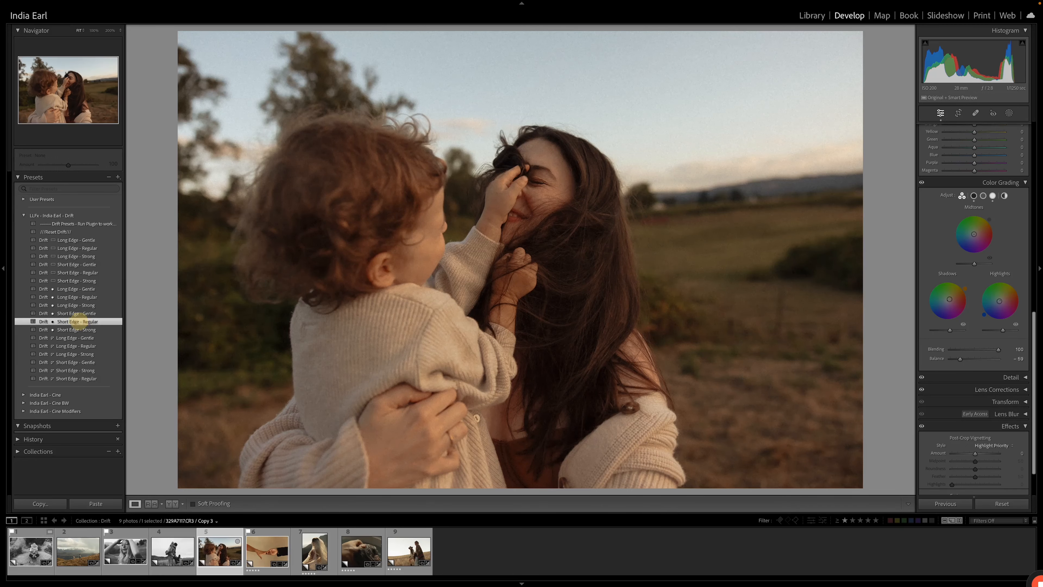
key(ctrl+z)
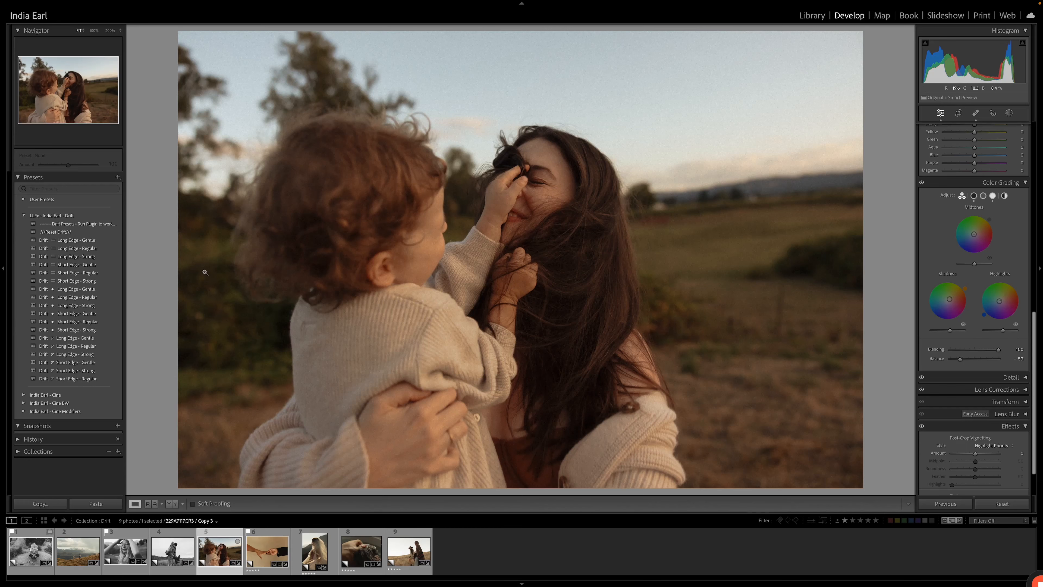
- Compare the before and after views of the photo of the woman holding a child
key(backslash)
key(backslash)
key(backslash)
key(backslash)
key(backslash)
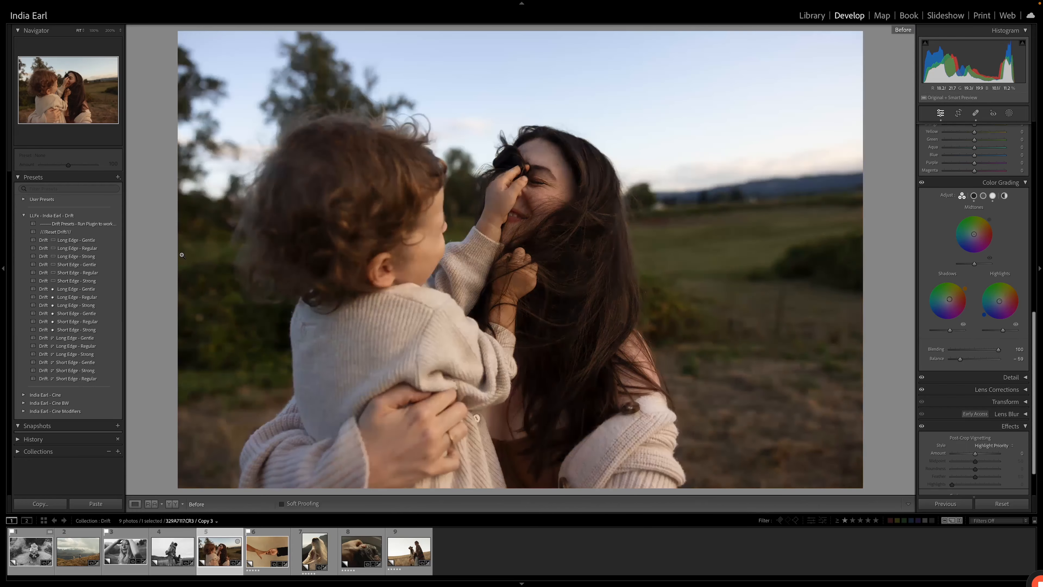
key(backslash)
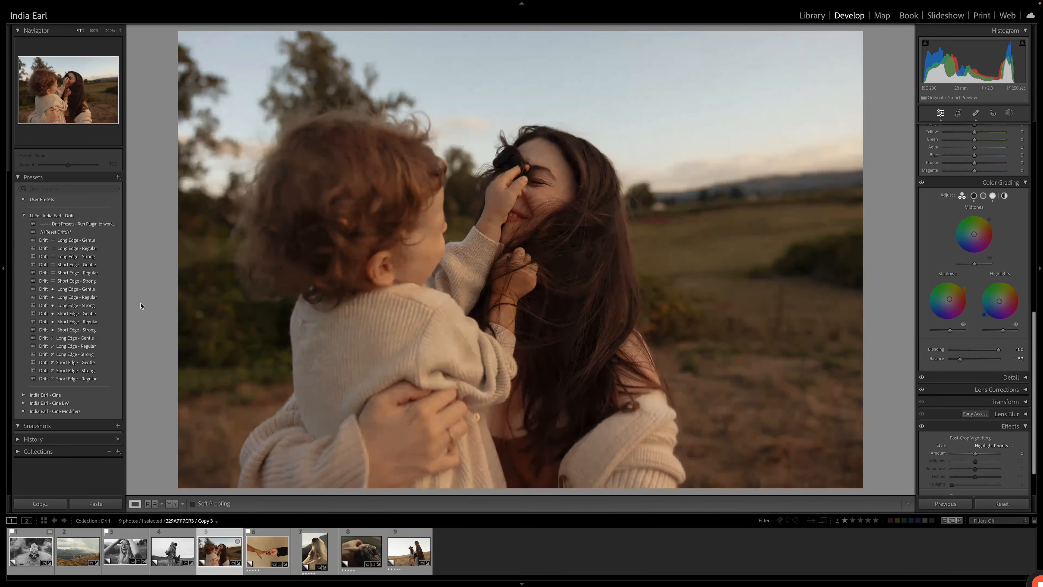
key(backslash)
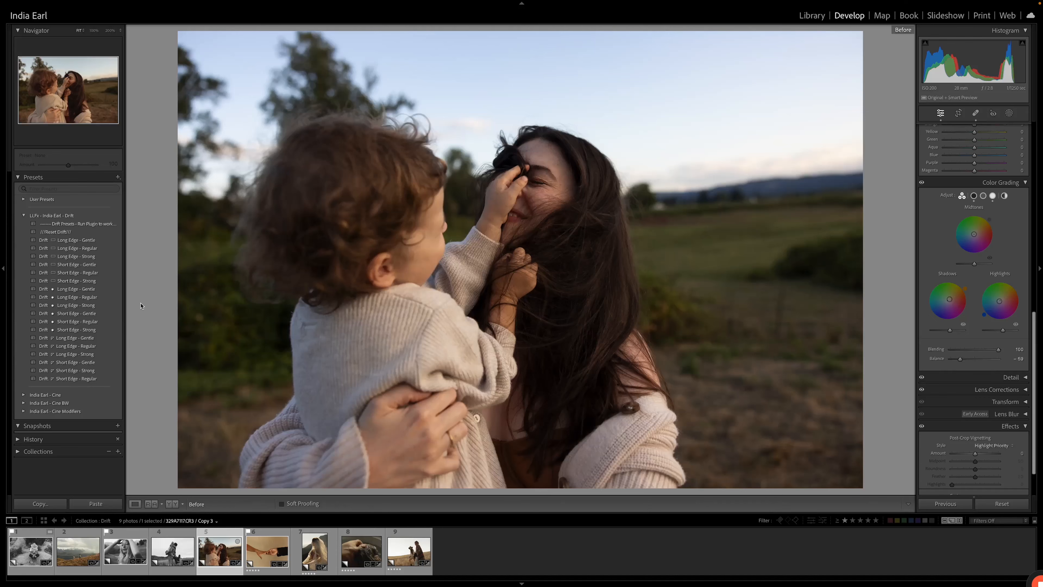
key(backslash)
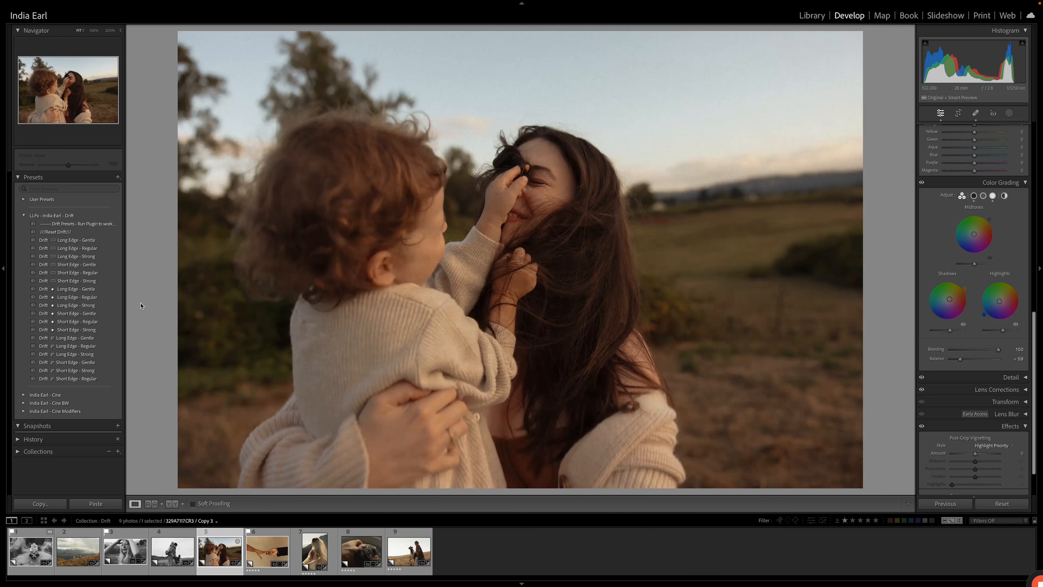
- Compare the before and after views of the photo of the two joined hands
key(Right)
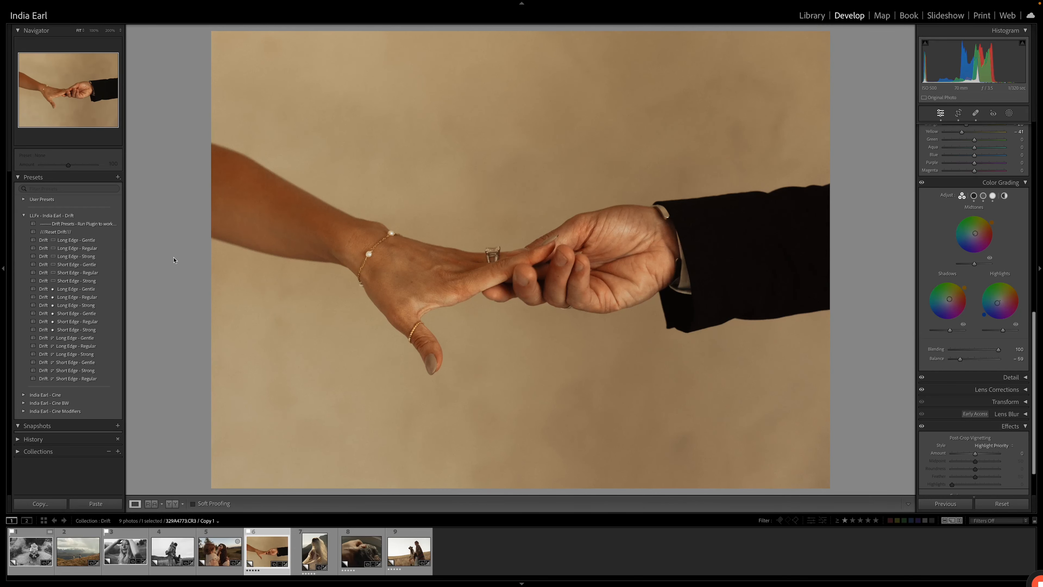
key(backslash)
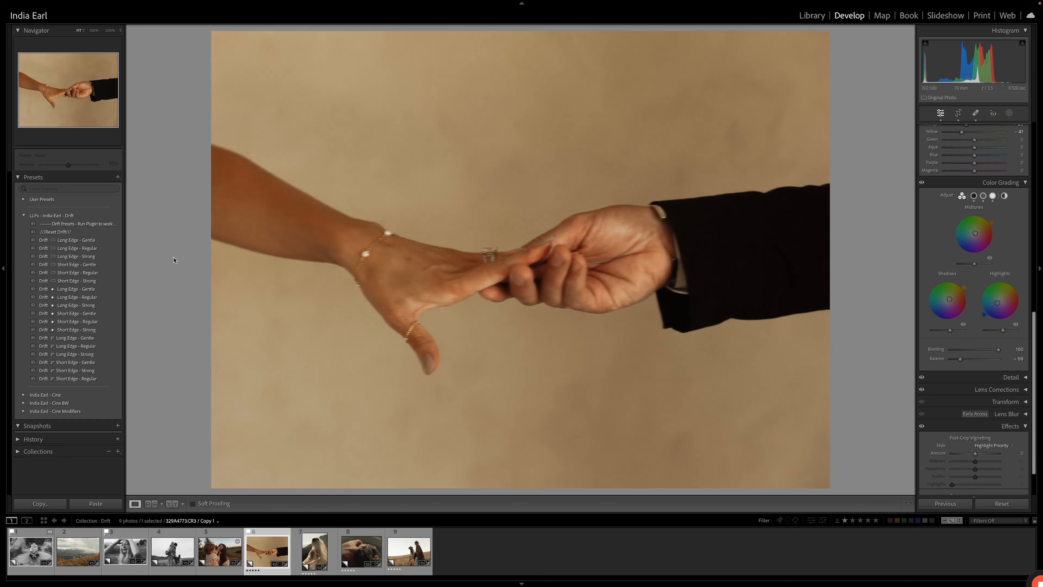
key(backslash)
- Apply the rectangle-marked Drift Short Edge - Regular preset to the veiled bride photo and compare it with the before view
key(Right)
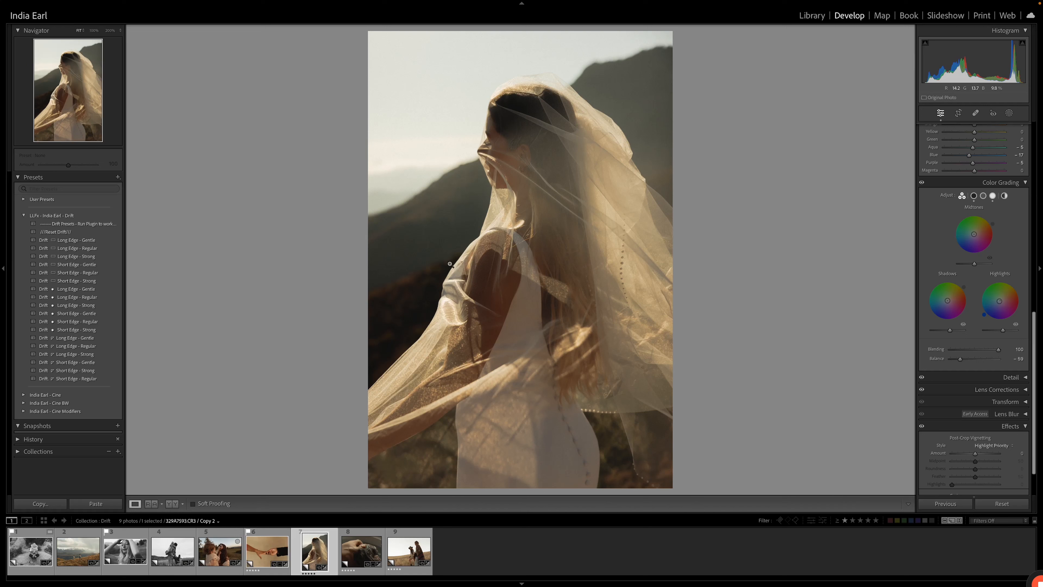
click(71, 272)
key(backslash)
key(backslash)
key(backslash)
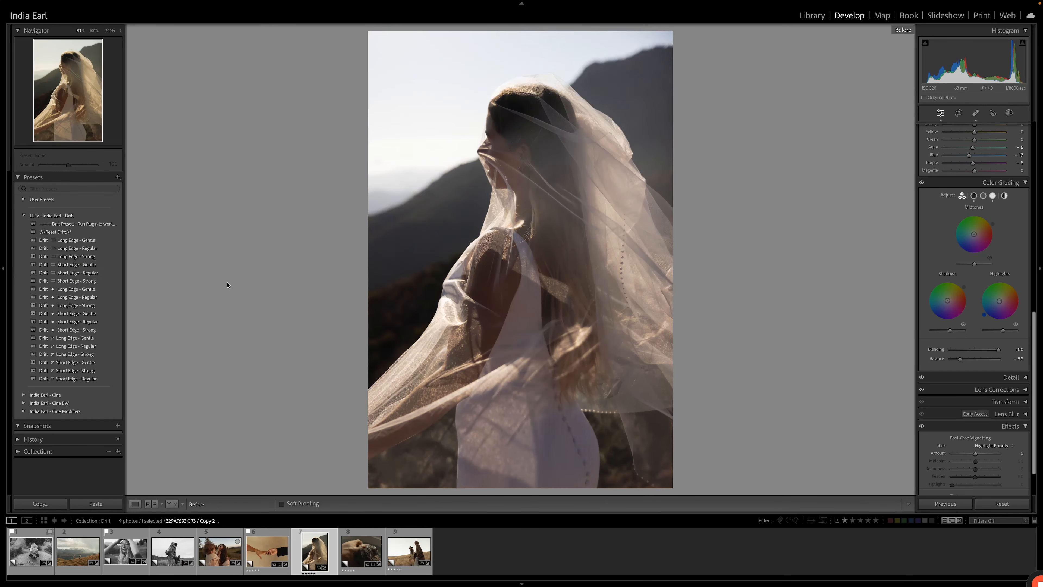
key(backslash)
key(backslash)
key(backslash)
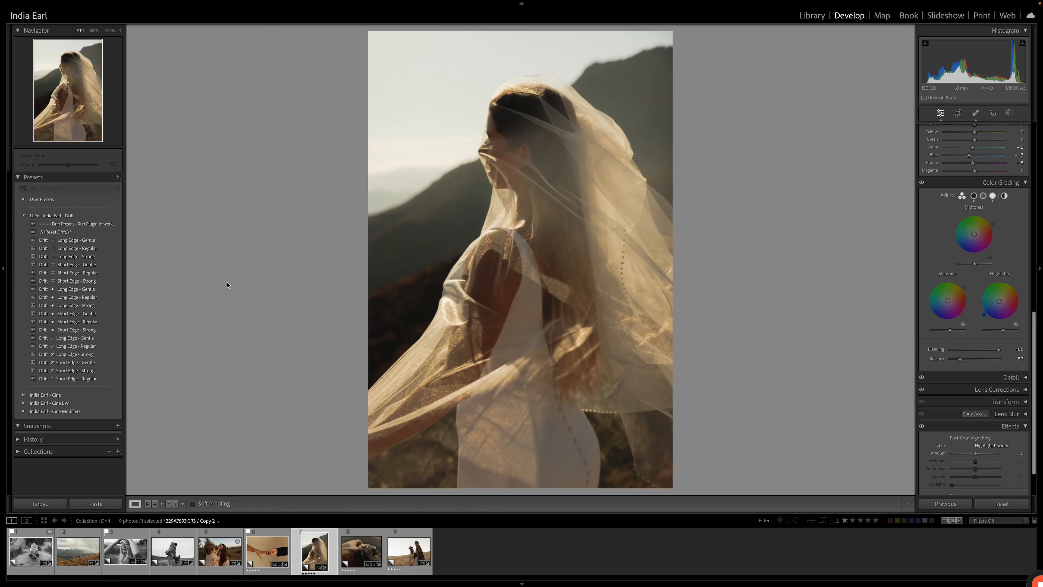
- Compare the before and after views of the wet-hair bath photo
key(Right)
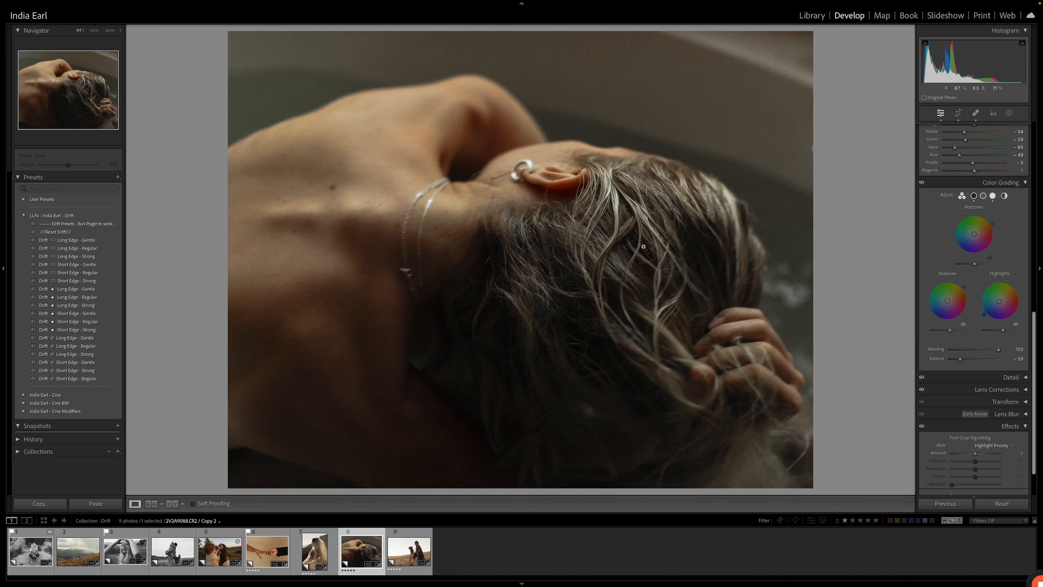
key(backslash)
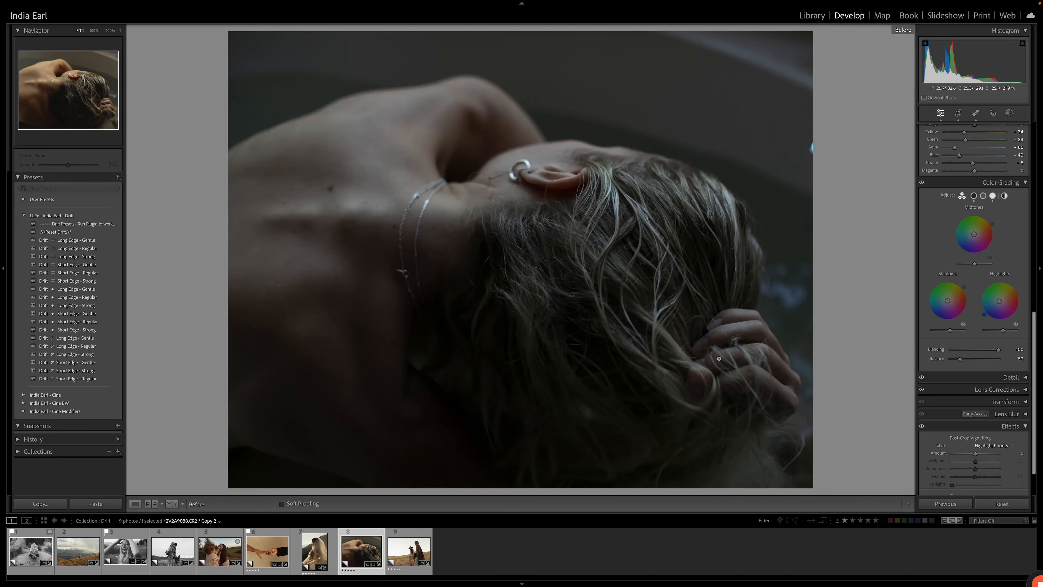
key(backslash)
key(backslash)
key(backslash)
key(backslash)
key(backslash)
key(backslash)
key(backslash)
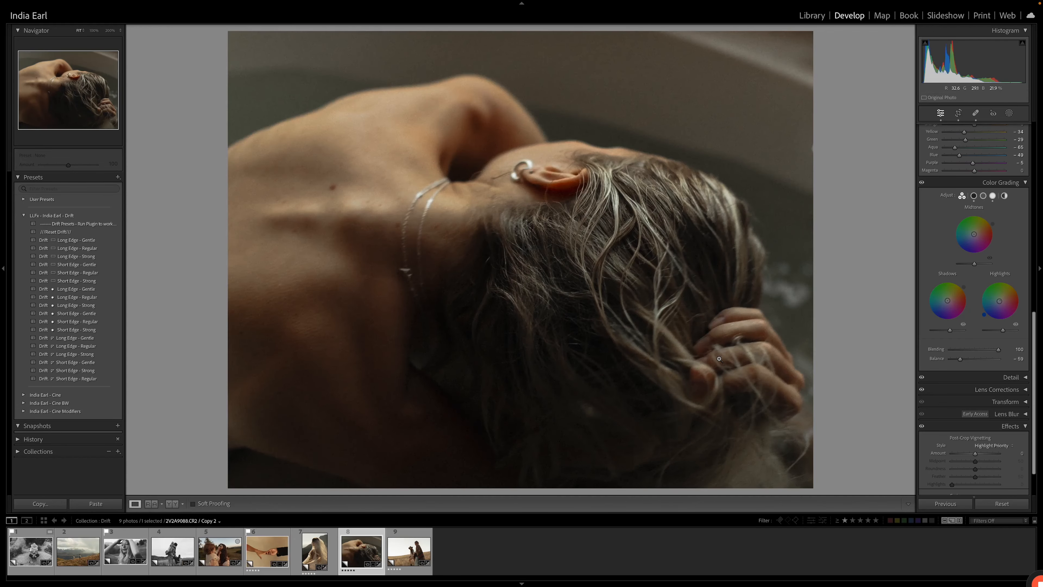
- Try the slash-marked Drift Long Edge - Strong preset on the walking couple photo and apply the circle-marked Short Edge - Strong preset
key(Right)
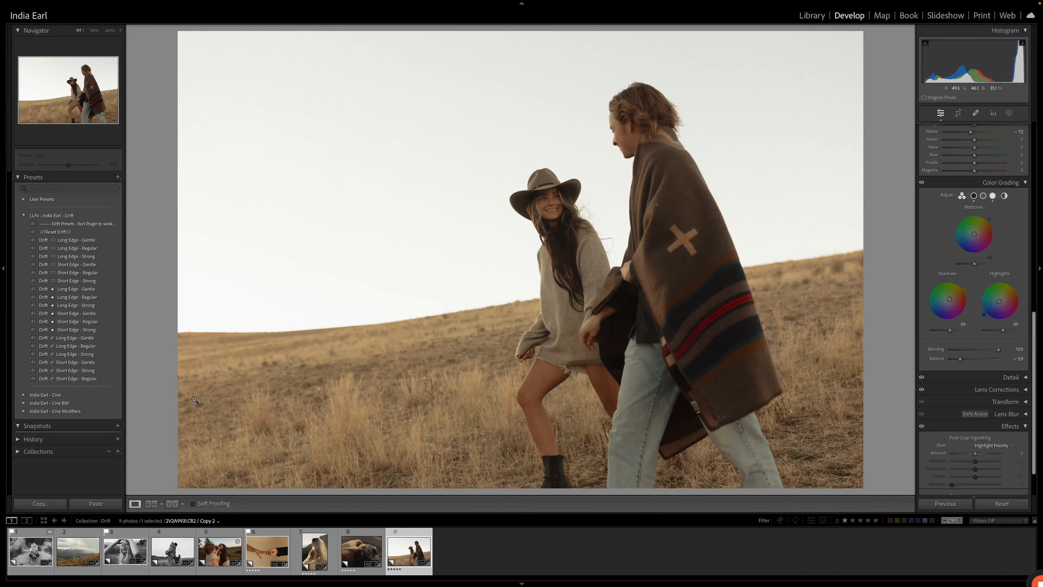
click(88, 355)
click(69, 328)
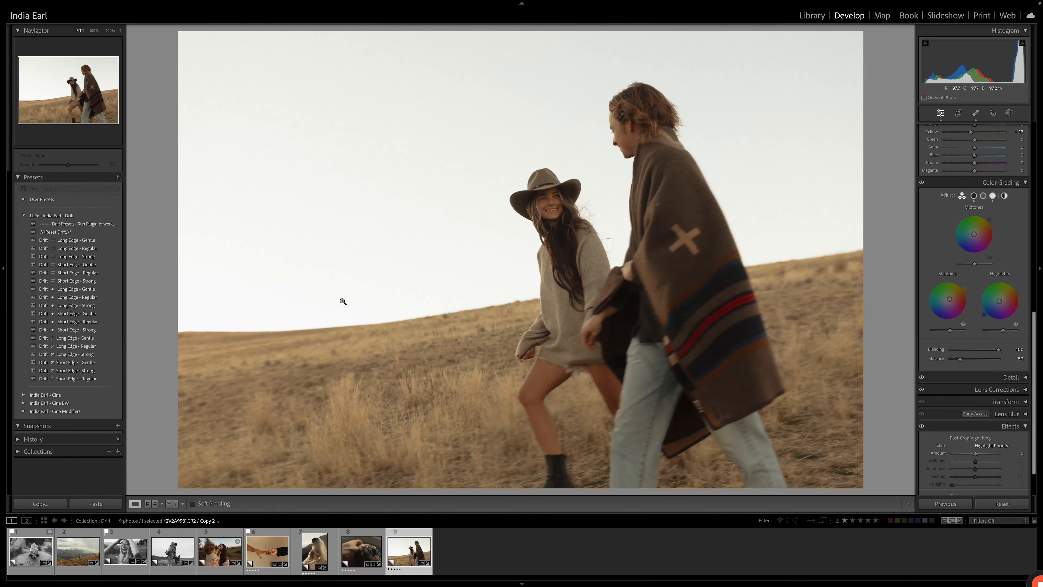
- Compare the before and after views of the walking couple photo
key(backslash)
key(backslash)
key(backslash)
key(backslash)
key(backslash)
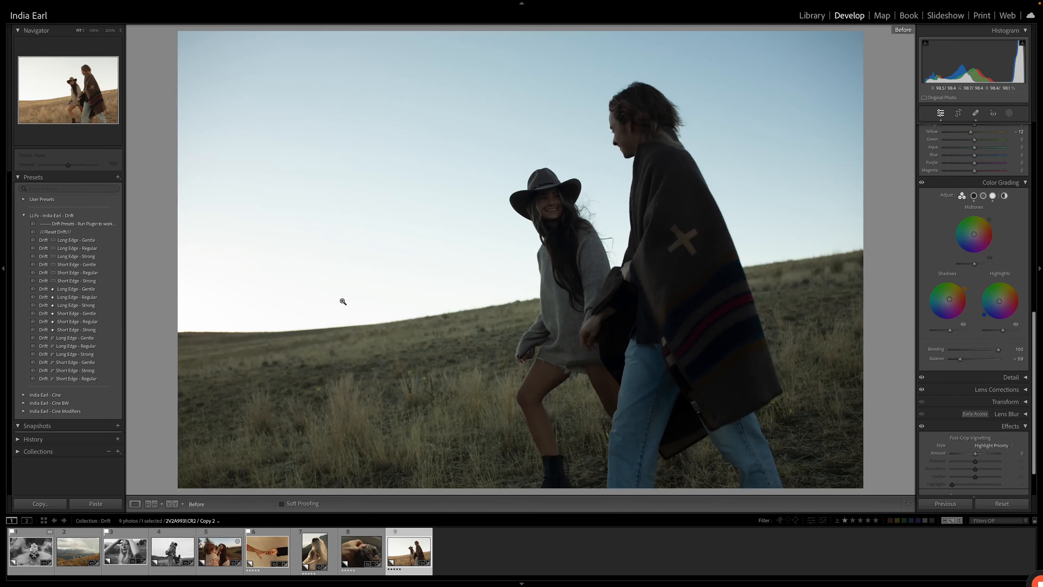
key(backslash)
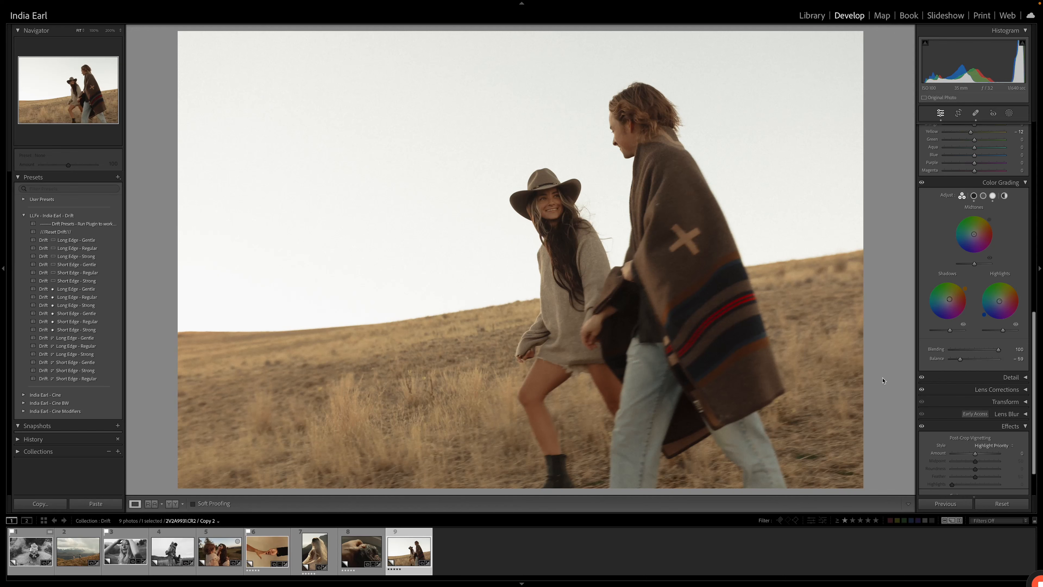
key(backslash)
key(backslash)
key(backslash)
key(backslash)
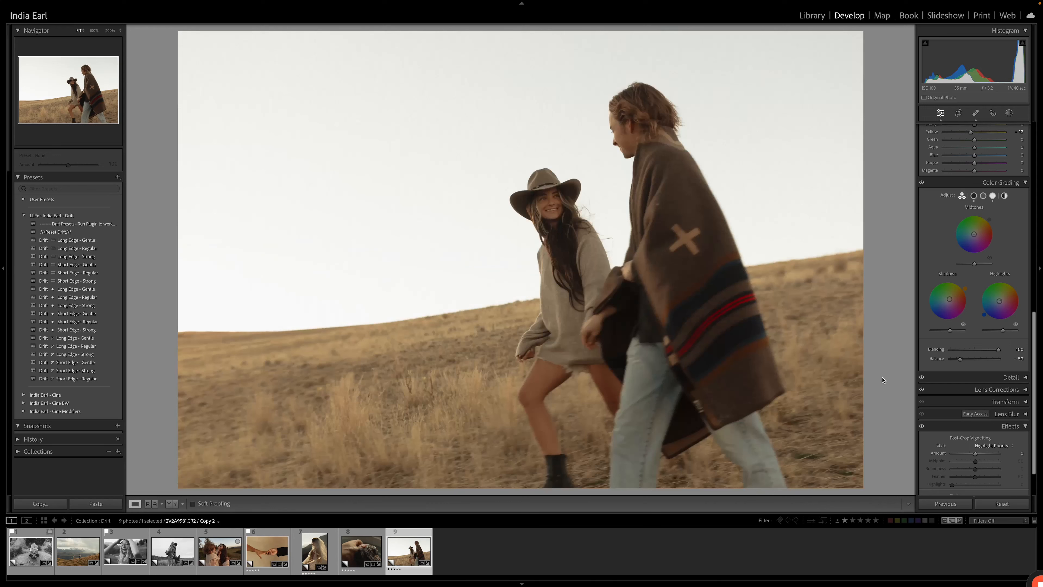